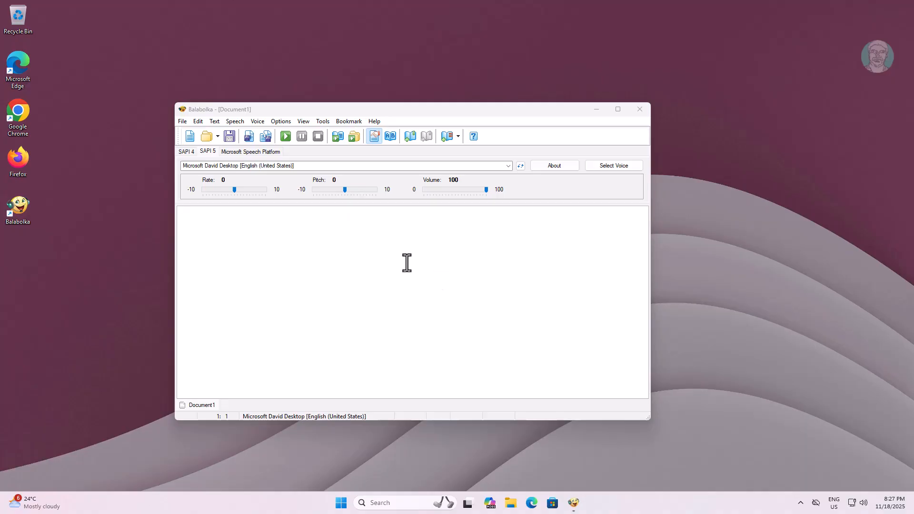
Check which SAPI 5 voices Balabolka offers without changing the selection, and minimize its window
left_click(509, 165)
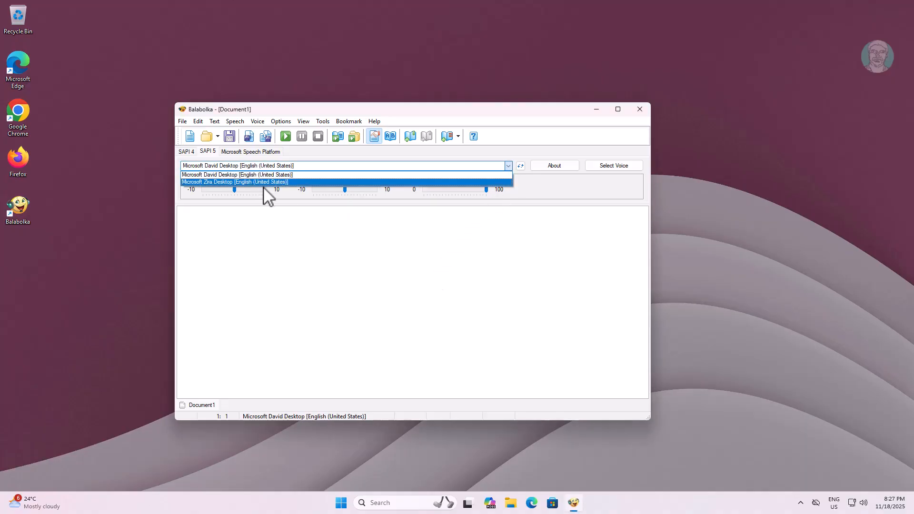
left_click(379, 261)
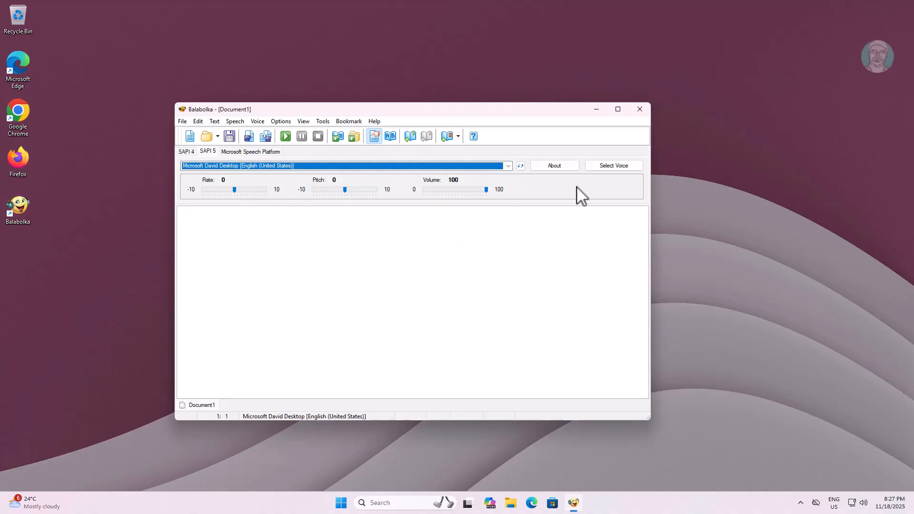
left_click(597, 111)
In Windows Settings, check the voices available under Time & language > Speech, and close Settings
left_click(357, 506)
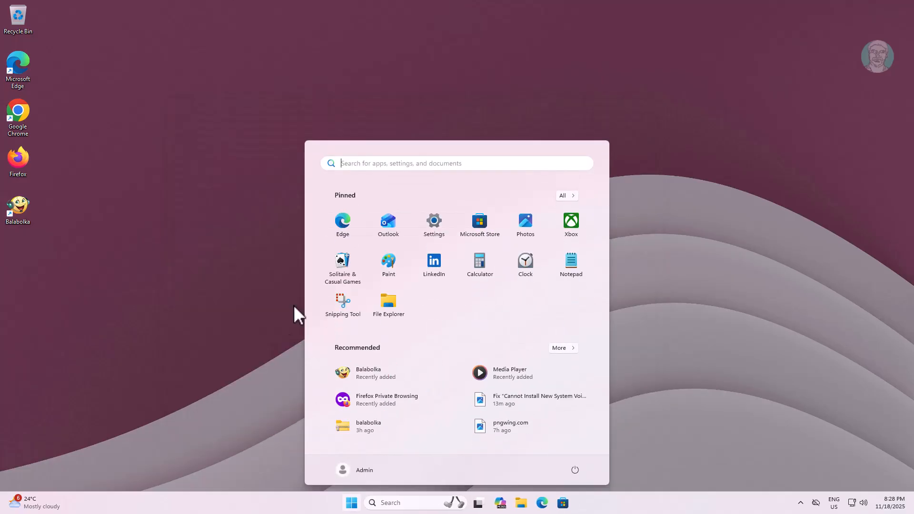
left_click(425, 223)
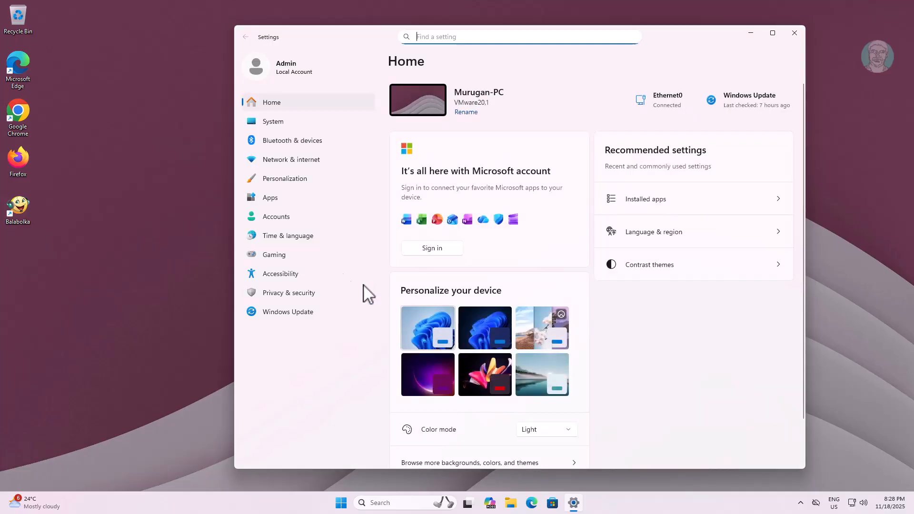
left_click(296, 236)
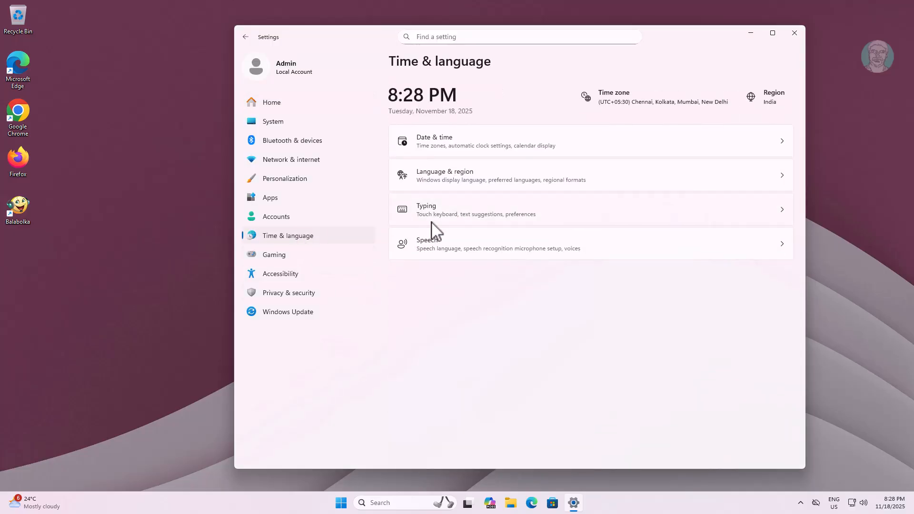
left_click(464, 252)
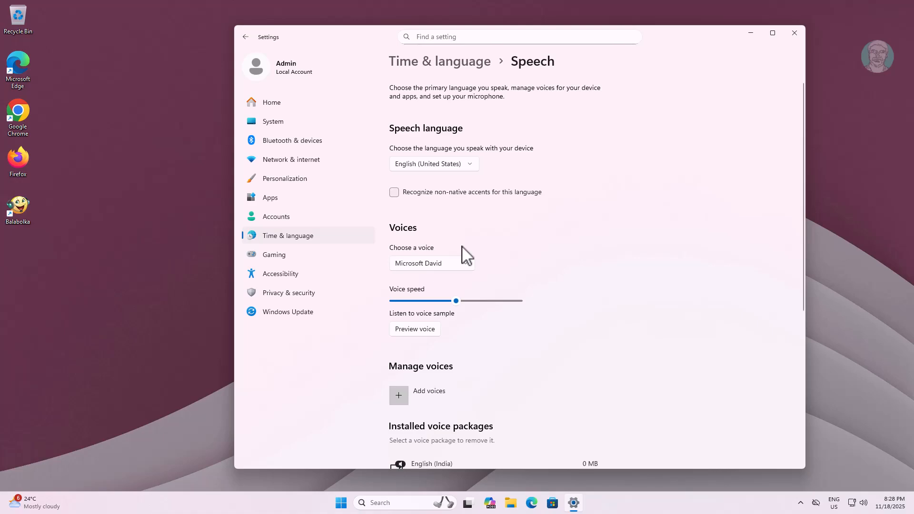
left_click(469, 261)
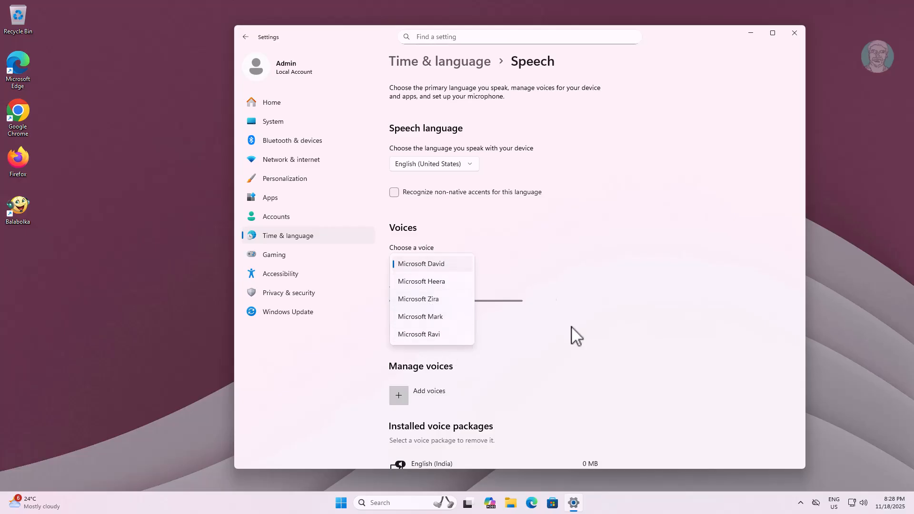
left_click(597, 323)
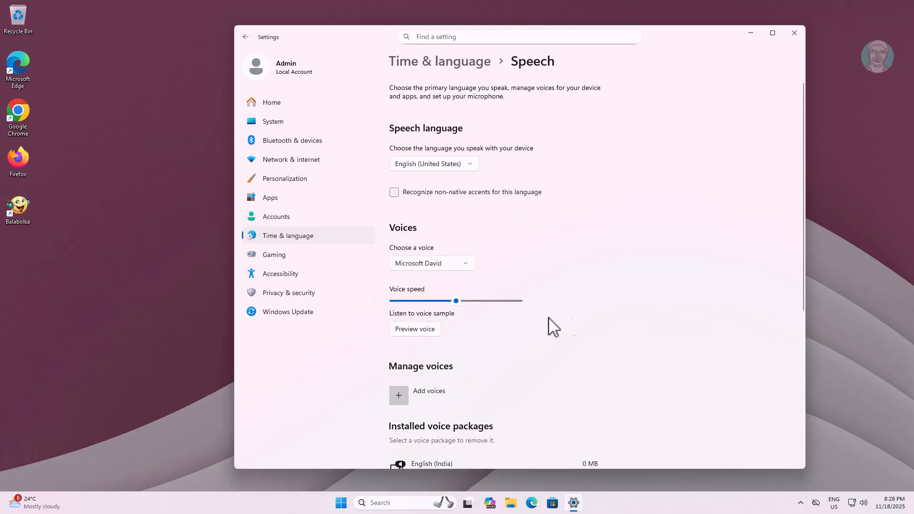
left_click(788, 36)
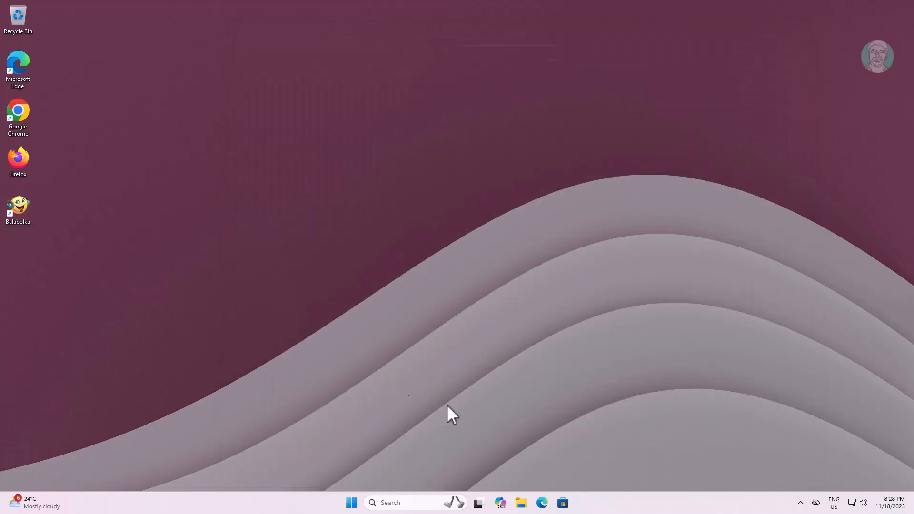
Find regedit through Windows search, run Registry Editor as administrator, and maximize its window
left_click(396, 502)
type("re")
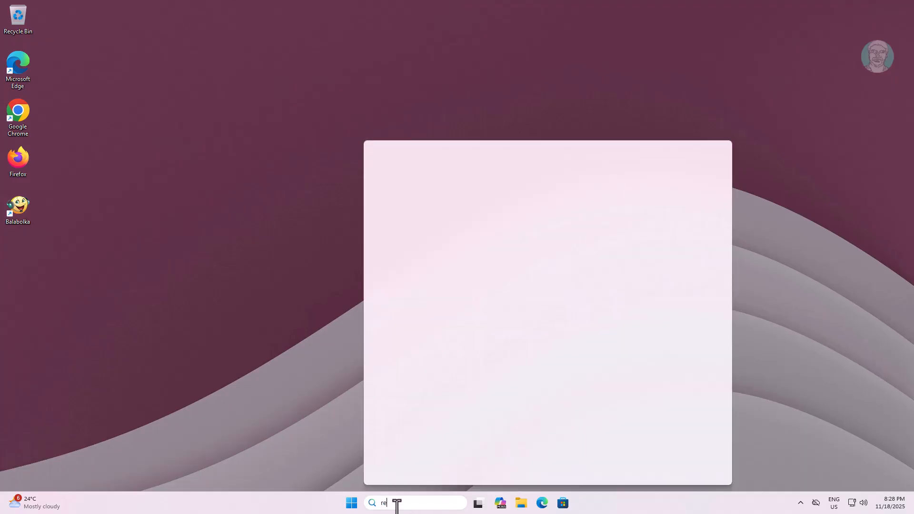
type("gedit")
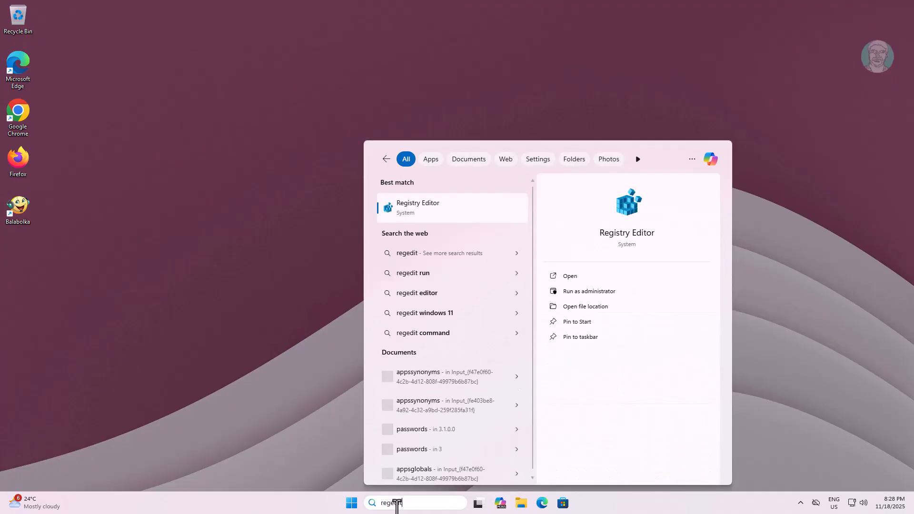
right_click(419, 210)
left_click(454, 219)
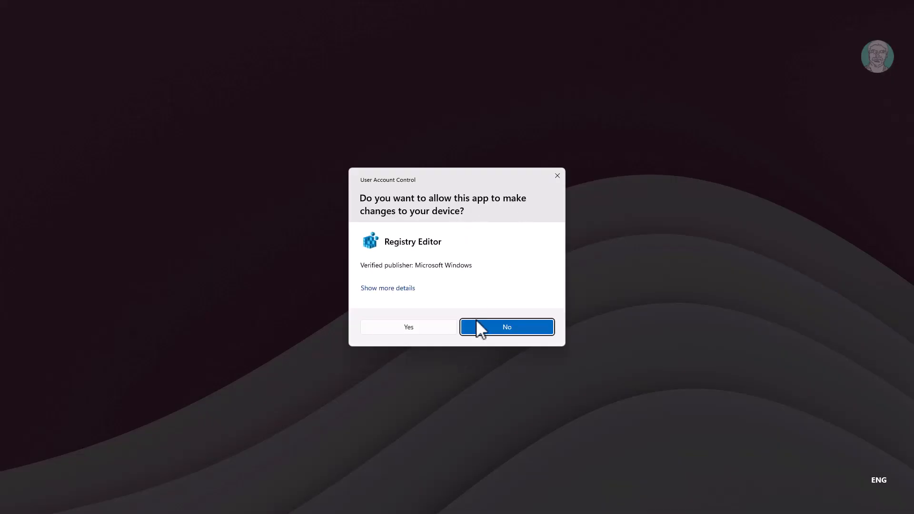
left_click(451, 328)
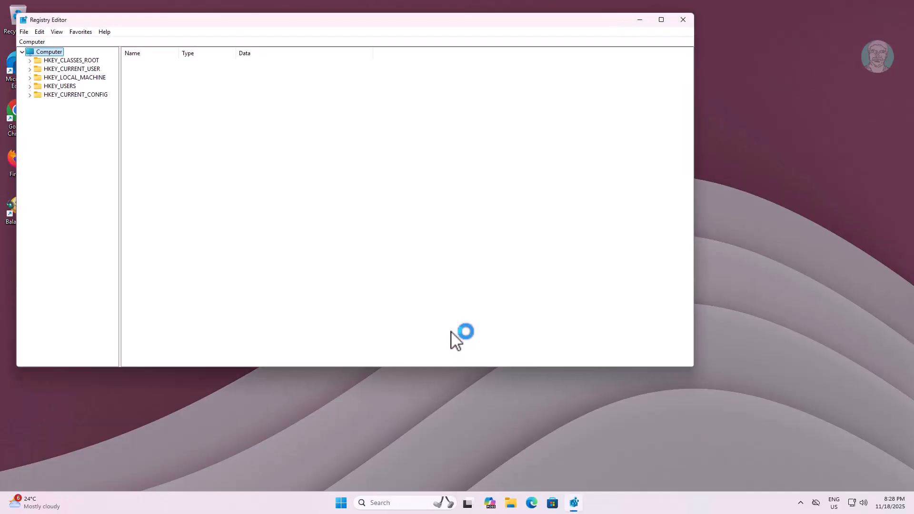
left_click(662, 20)
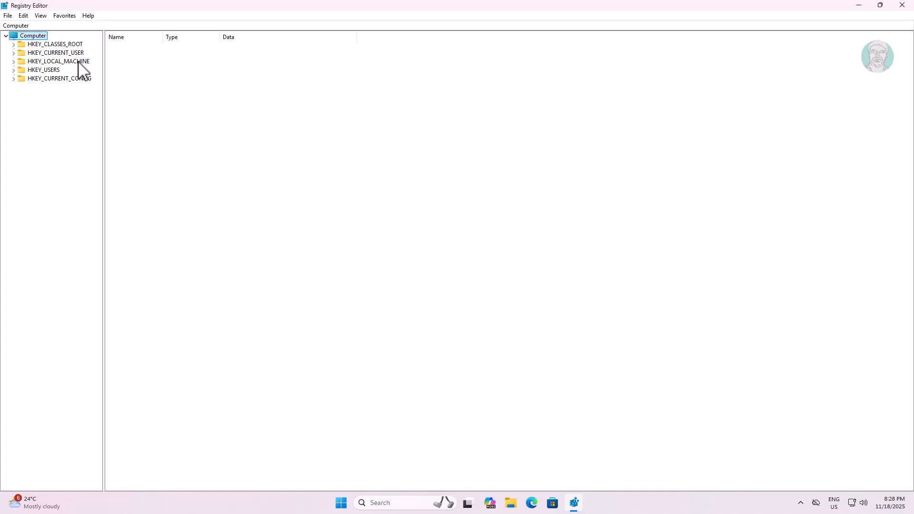
Expand the registry tree down to HKEY_LOCAL_MACHINE\SOFTWARE\WOW6432Node\Microsoft
left_click(78, 64)
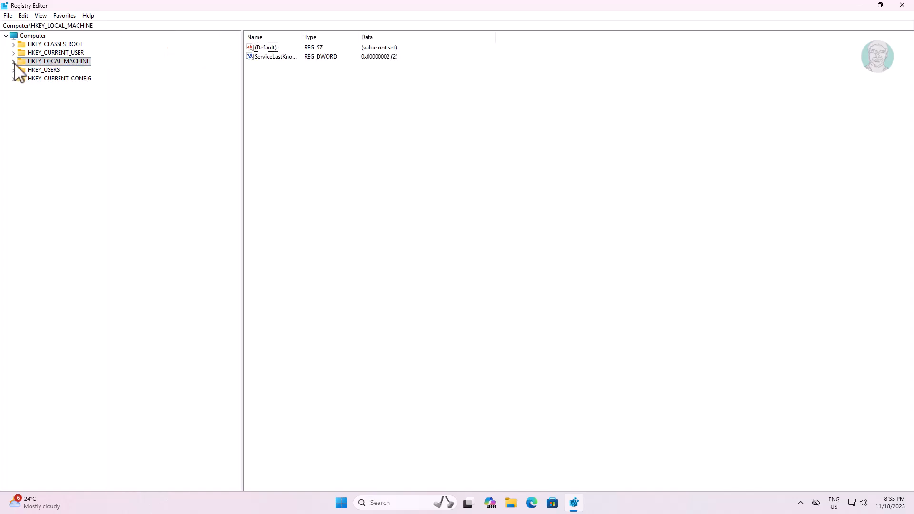
left_click(13, 61)
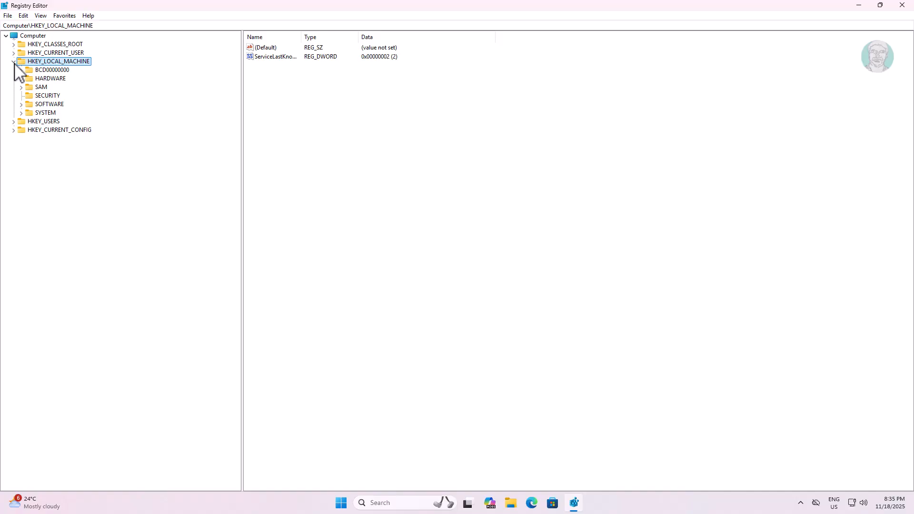
left_click(57, 106)
left_click(21, 104)
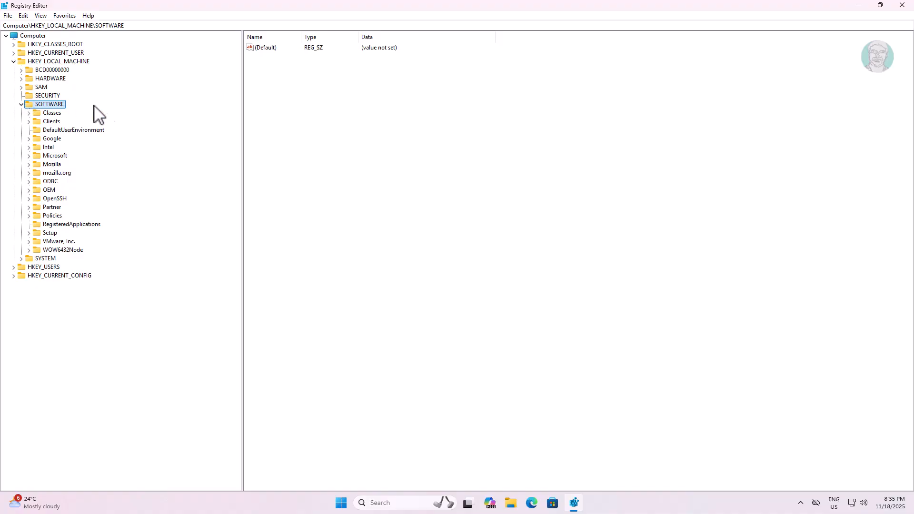
left_click(66, 251)
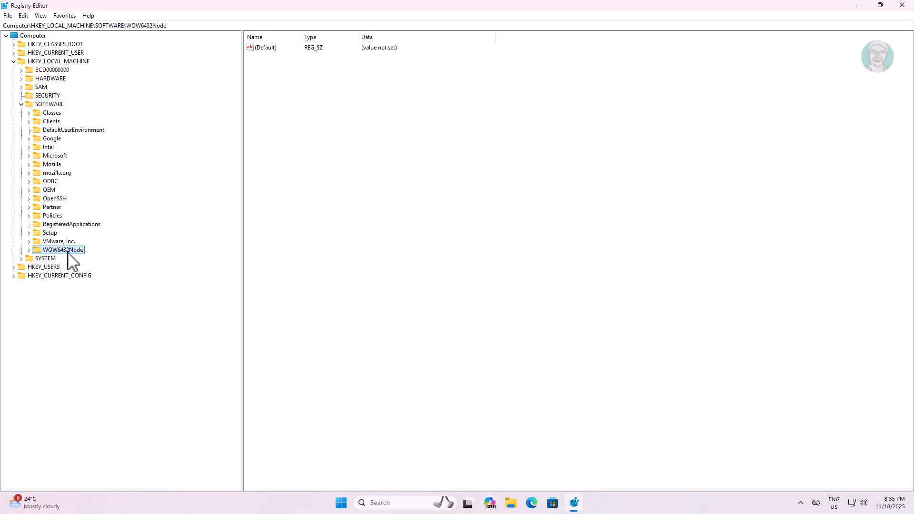
left_click(31, 251)
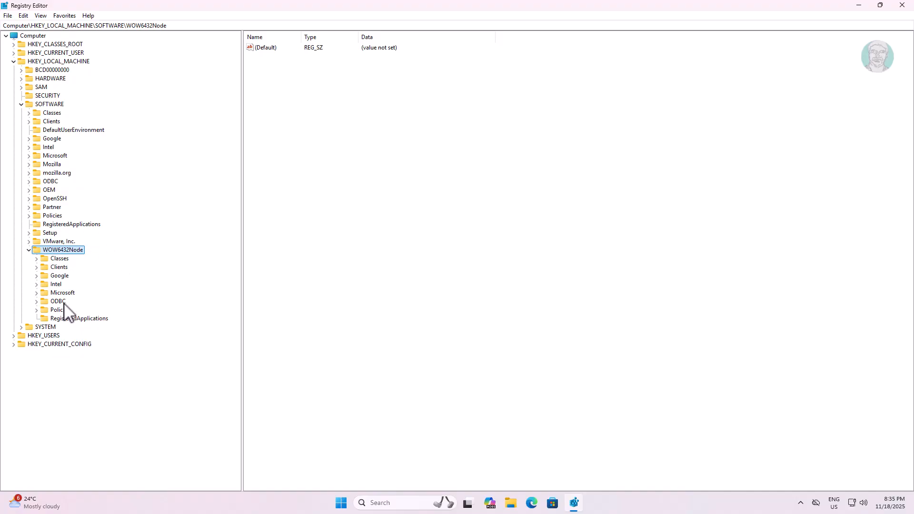
left_click(63, 293)
left_click(37, 293)
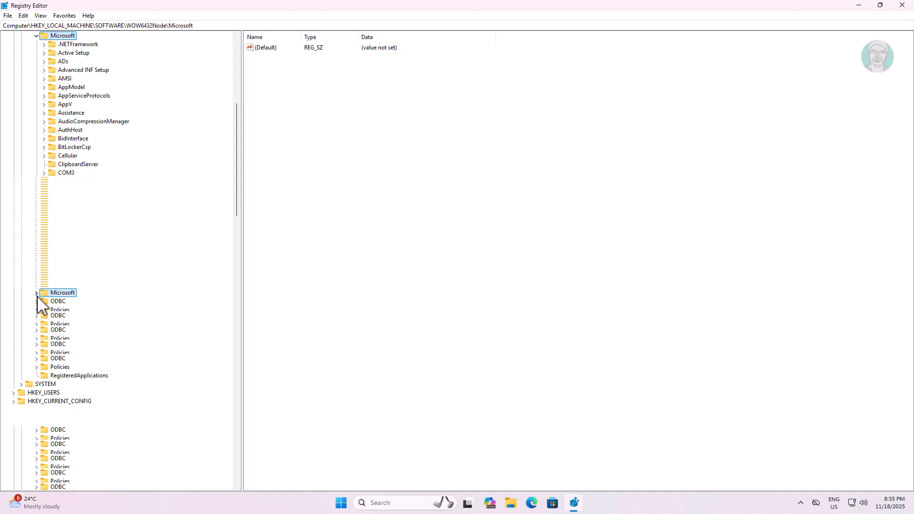
Within the WOW6432Node Microsoft key, expand SPEECH\Voices and open its Tokens key
scroll(76, 322, "down", 14)
scroll(74, 324, "down", 18)
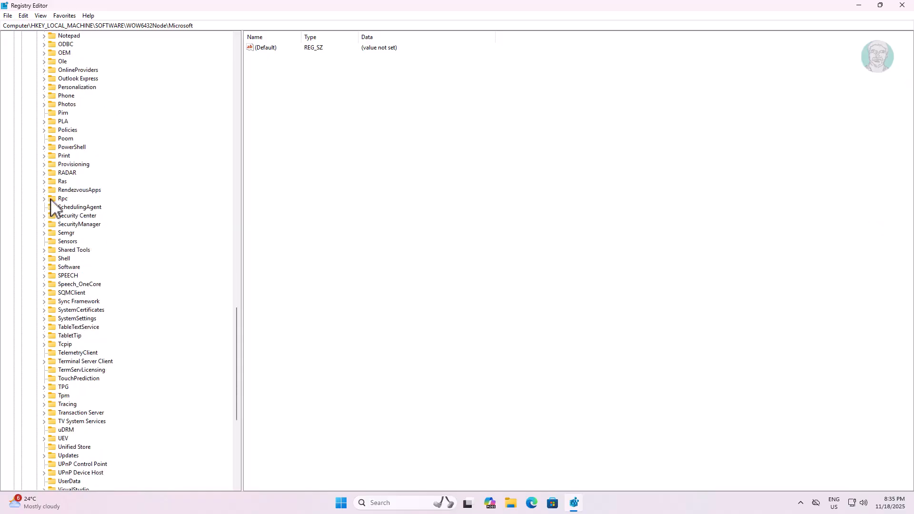
left_click(70, 276)
left_click(44, 276)
left_click(72, 337)
left_click(51, 336)
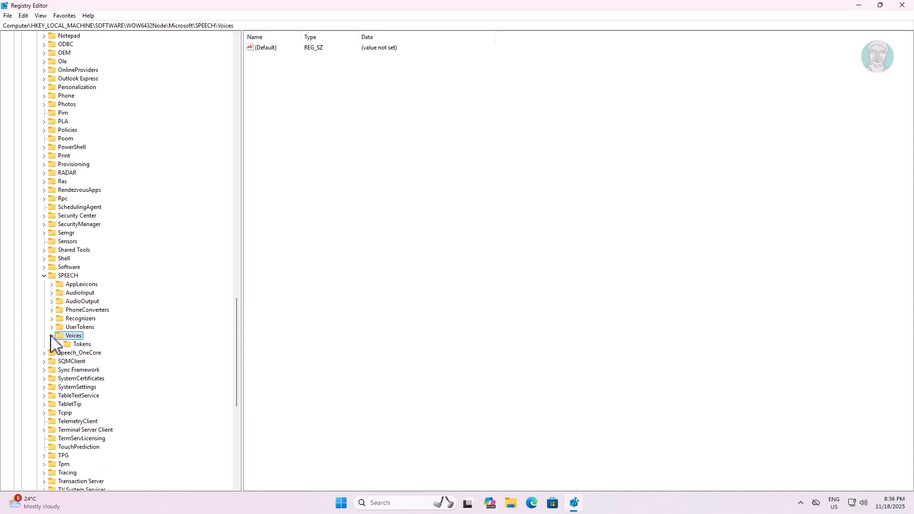
left_click(82, 344)
double_click(82, 345)
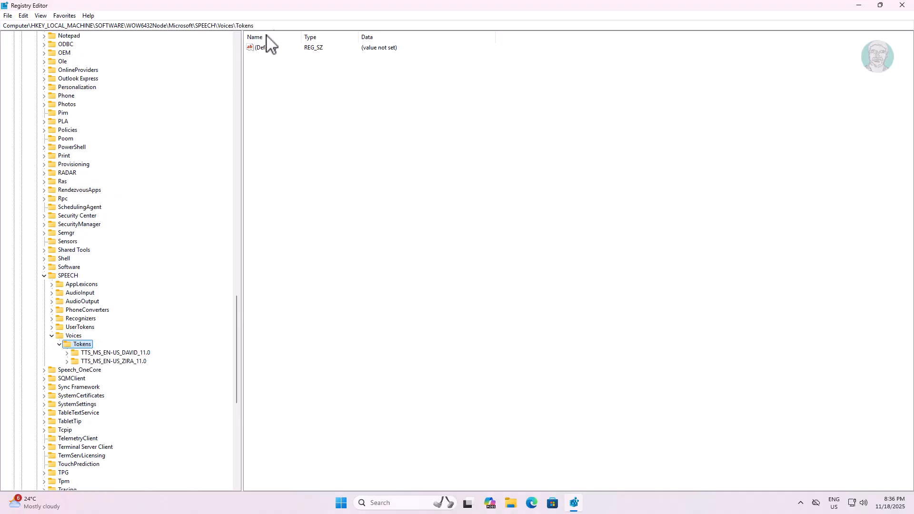
Copy the full registry path of the SPEECH\Voices\Tokens key
left_click_drag(277, 27, 4, 26)
right_click(124, 27)
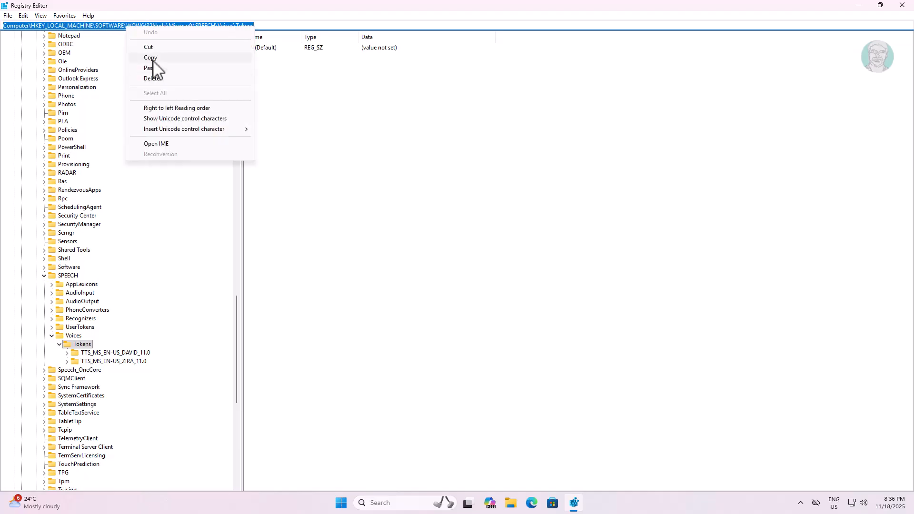
left_click(150, 57)
Open Notepad, paste the copied Tokens registry path into a blank document, and minimize the window
left_click(388, 504)
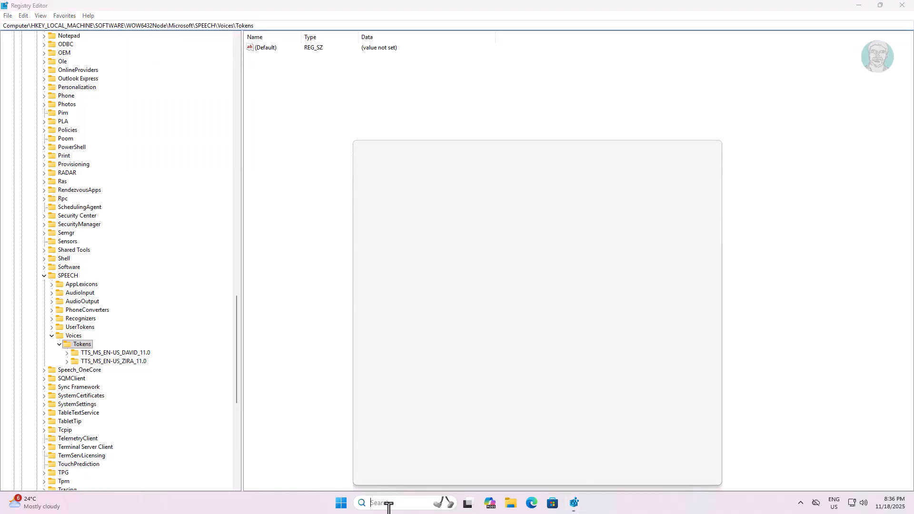
type("notepad")
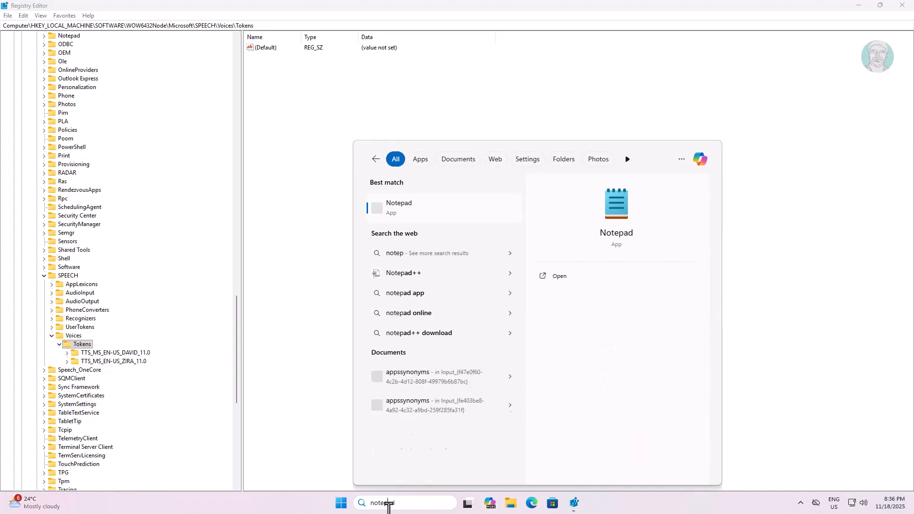
left_click(414, 215)
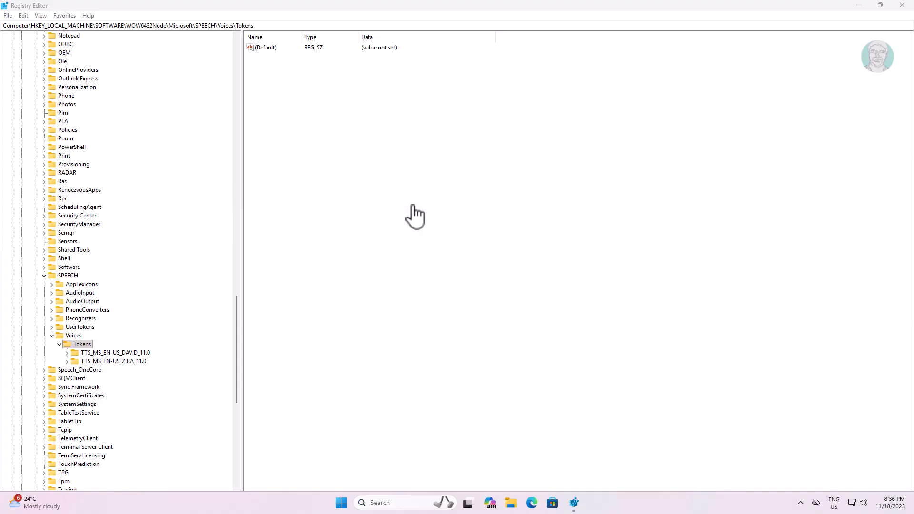
right_click(110, 86)
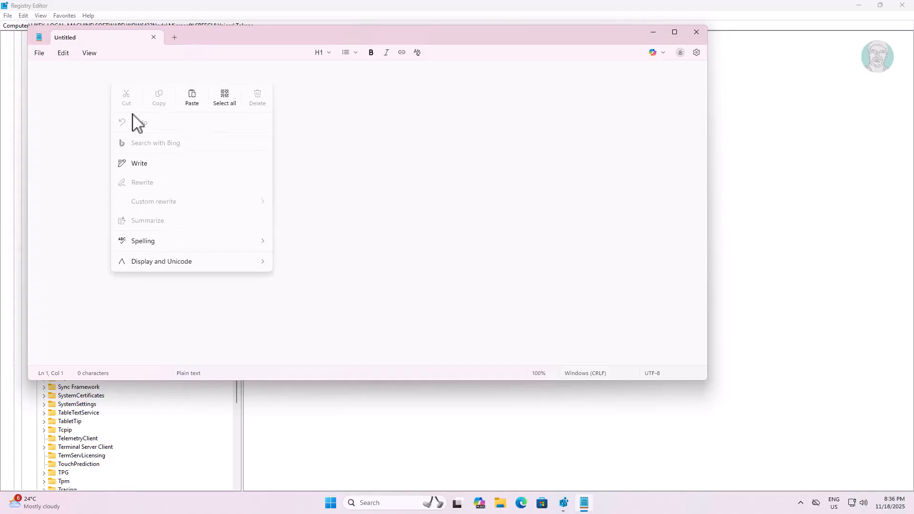
left_click(189, 101)
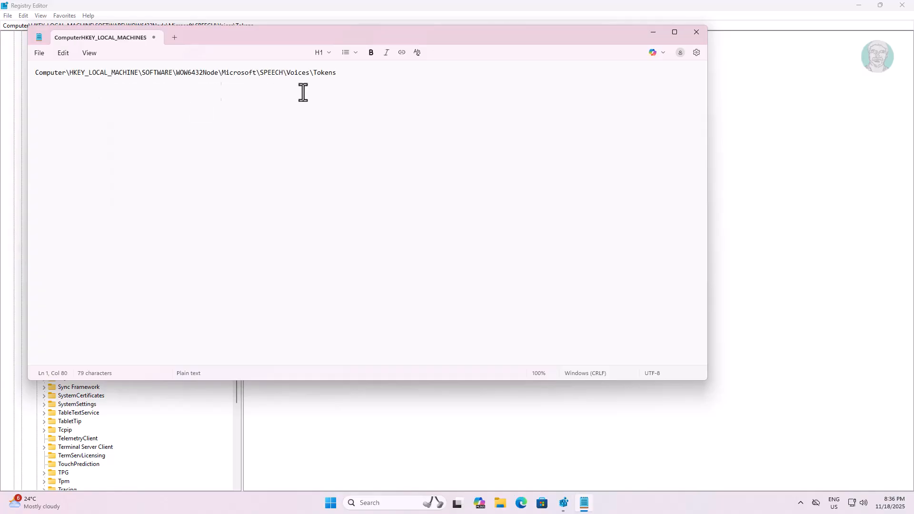
left_click(653, 33)
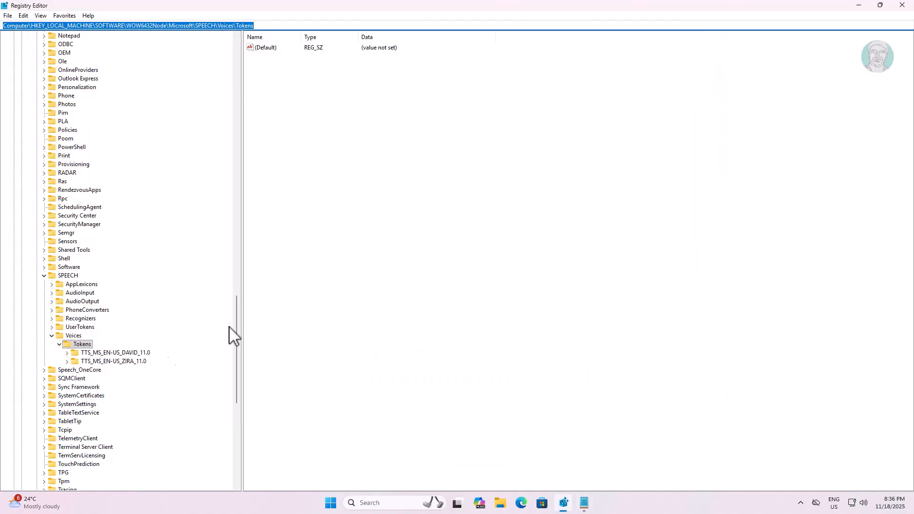
Collapse the SPEECH Voices key, expand Speech_OneCore\Voices under the same Microsoft key, and open its Tokens key
left_click(51, 336)
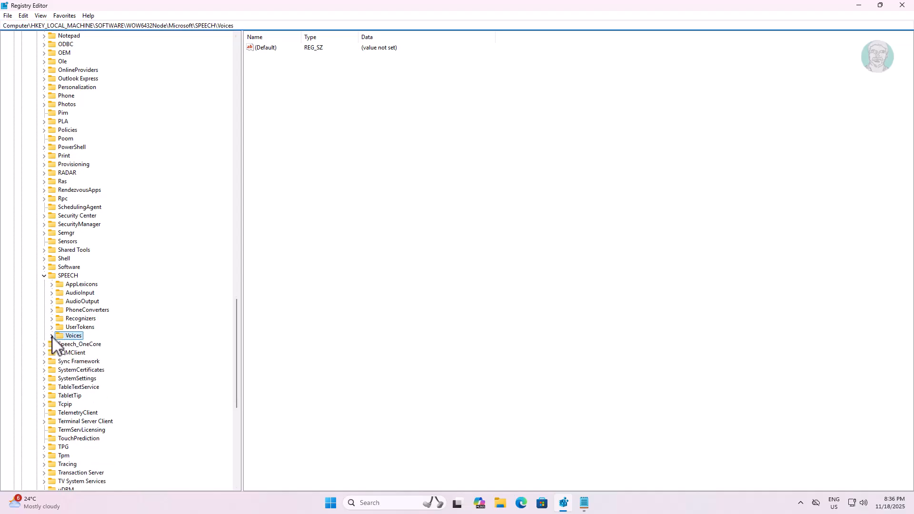
left_click(83, 346)
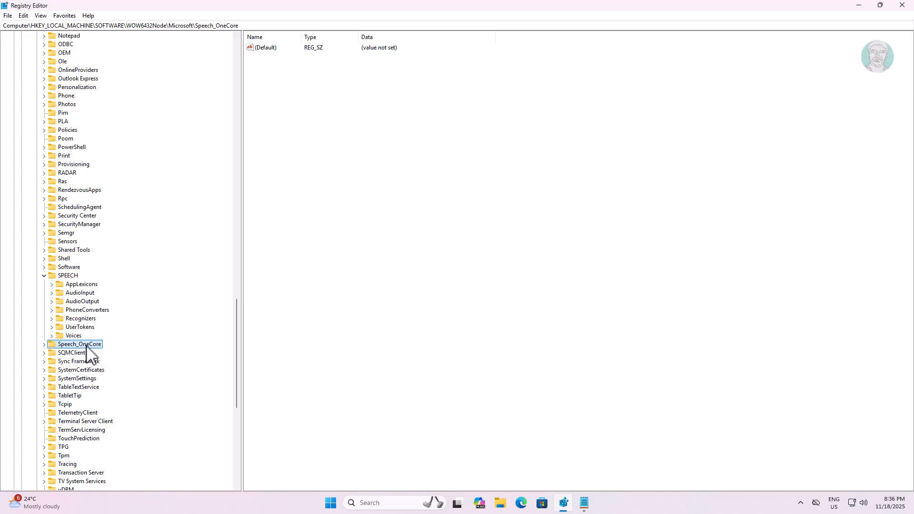
left_click(44, 344)
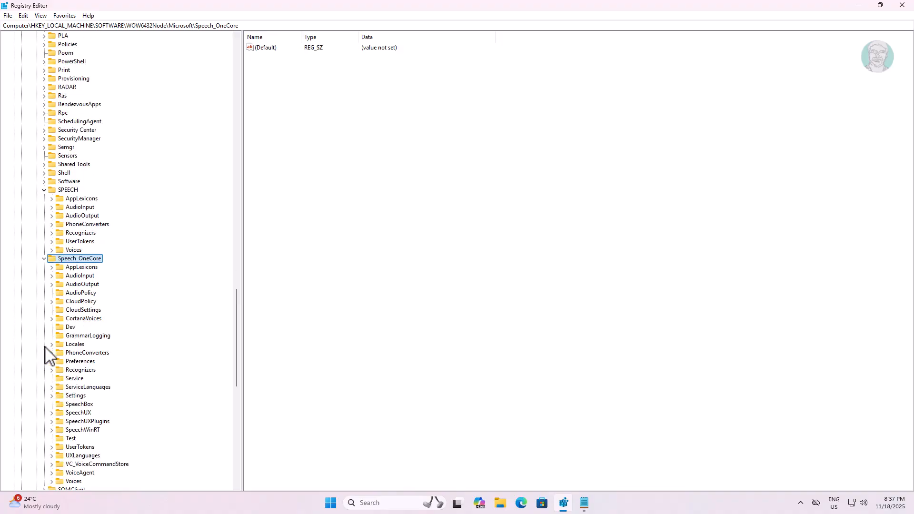
scroll(91, 372, "down", 1)
scroll(91, 376, "down", 2)
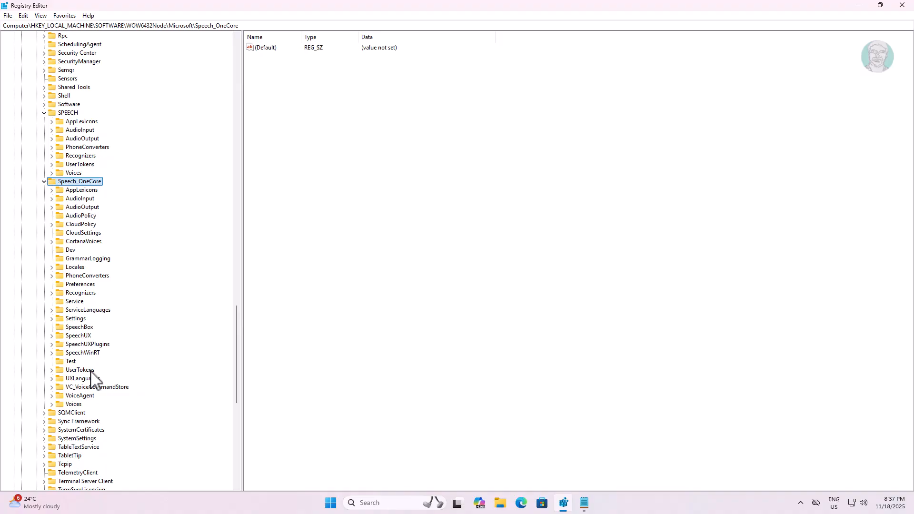
left_click(70, 407)
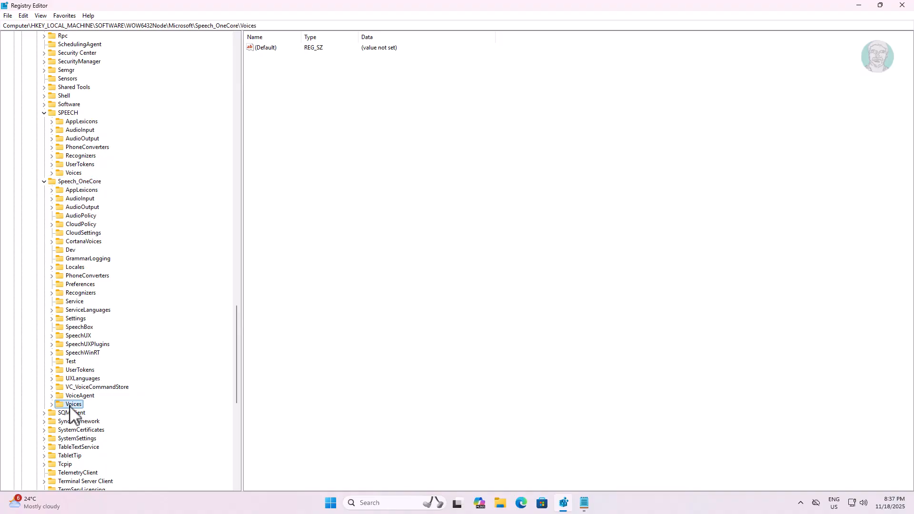
left_click(52, 405)
left_click(59, 413)
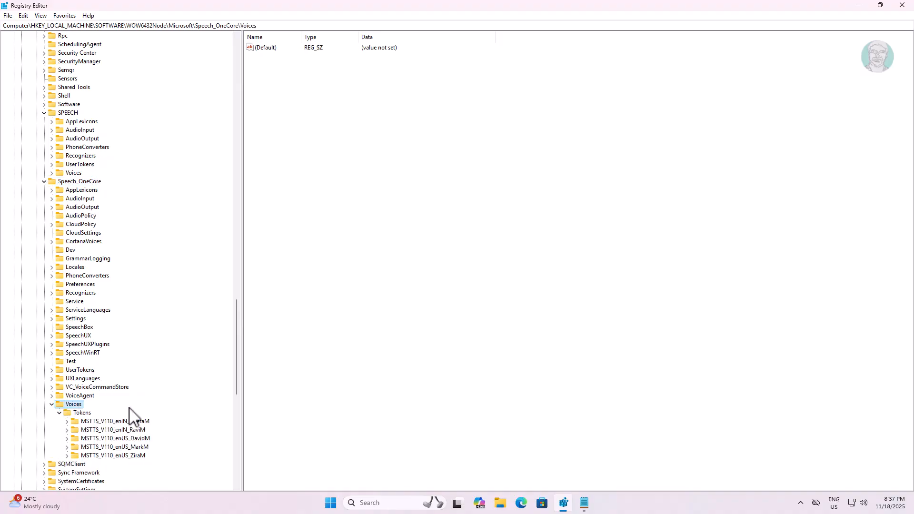
scroll(130, 413, "down", 2)
left_click(90, 362)
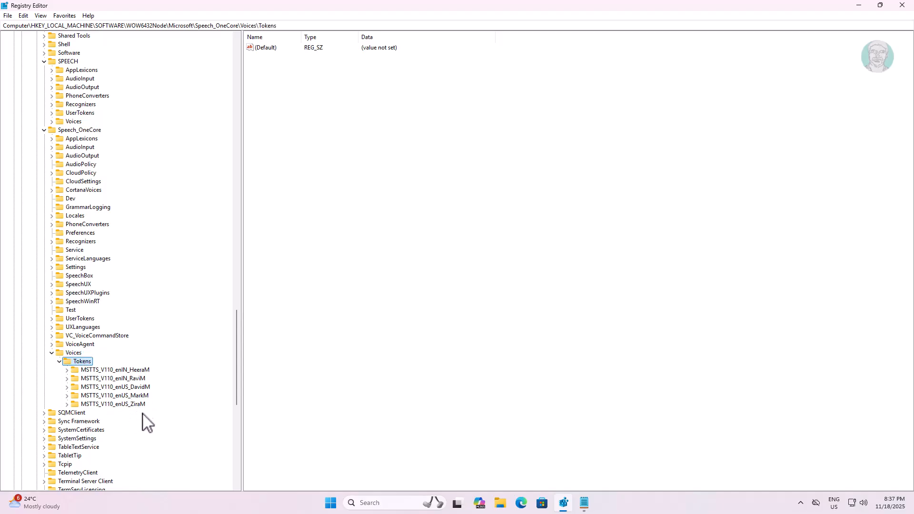
Export the MSTTS_V110_enIN_RaviM key to the Desktop as a registration file named ravi
left_click(123, 379)
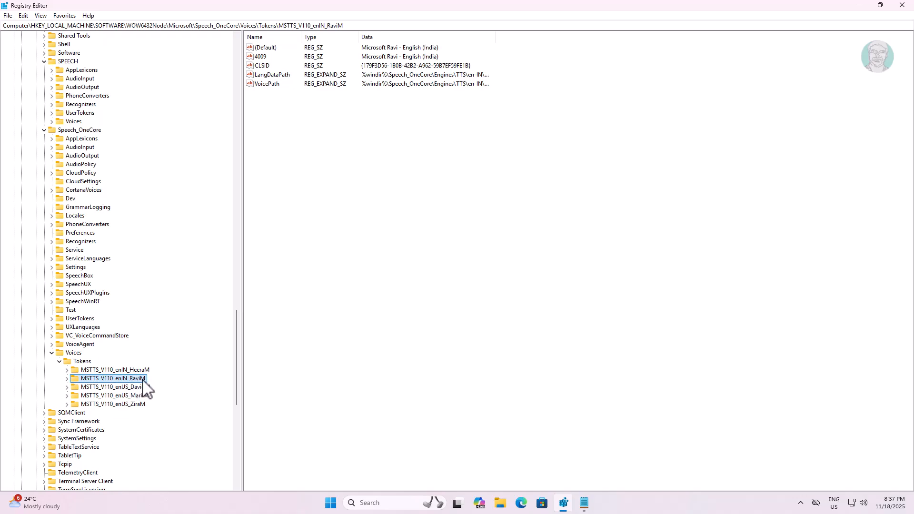
right_click(143, 380)
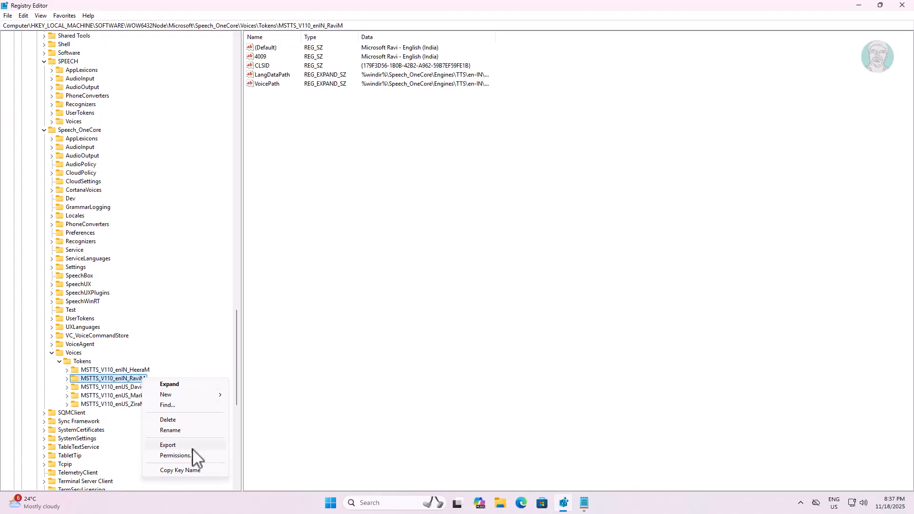
left_click(176, 447)
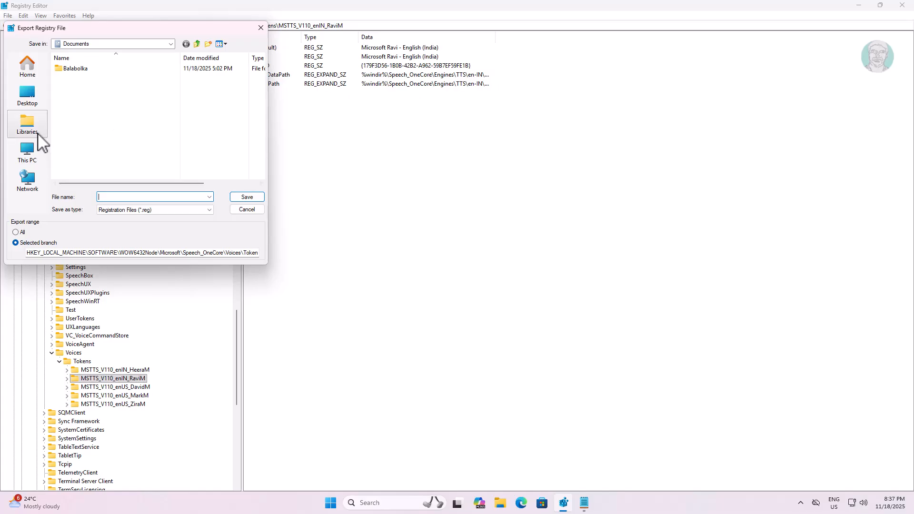
left_click(26, 99)
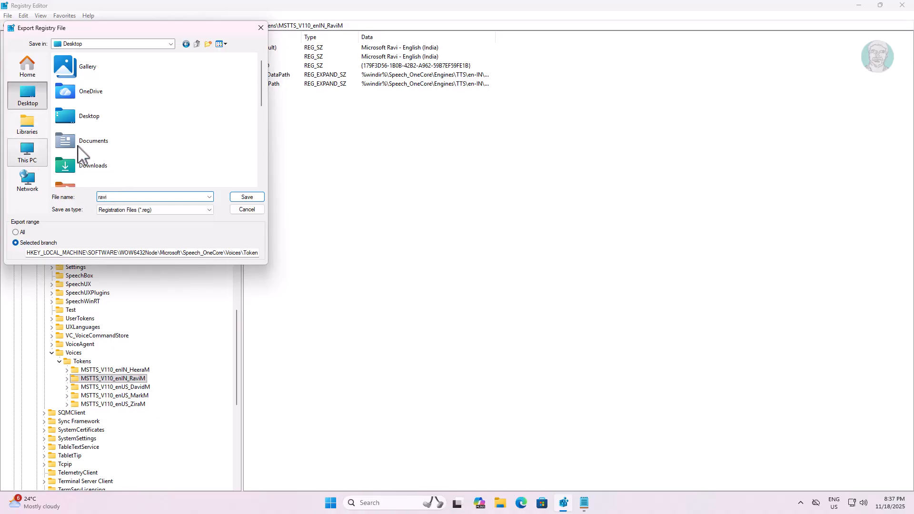
left_click(247, 197)
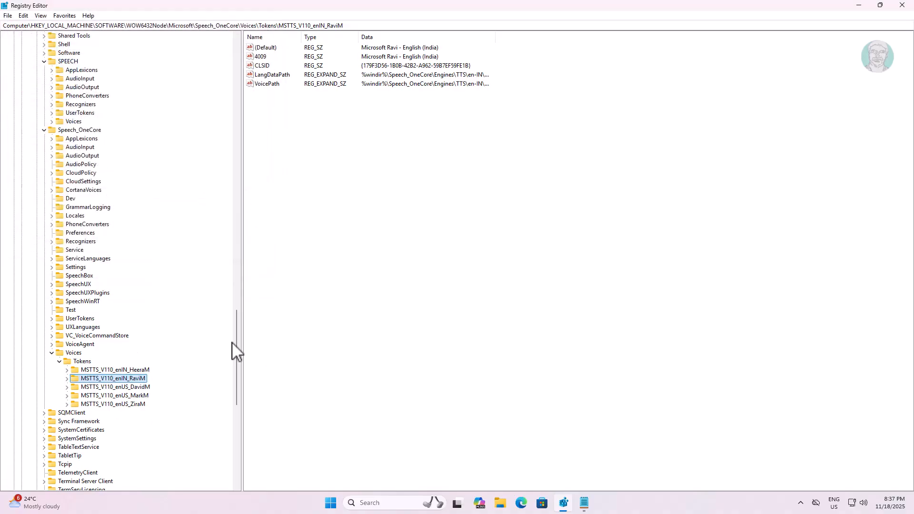
Leave Registry Editor and open the exported ravi file from the desktop in Notepad
left_click(860, 5)
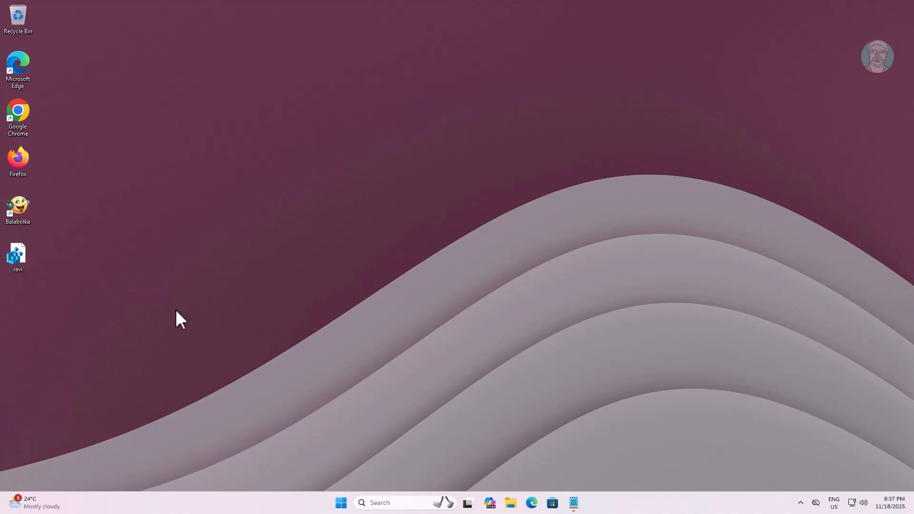
left_click(16, 253)
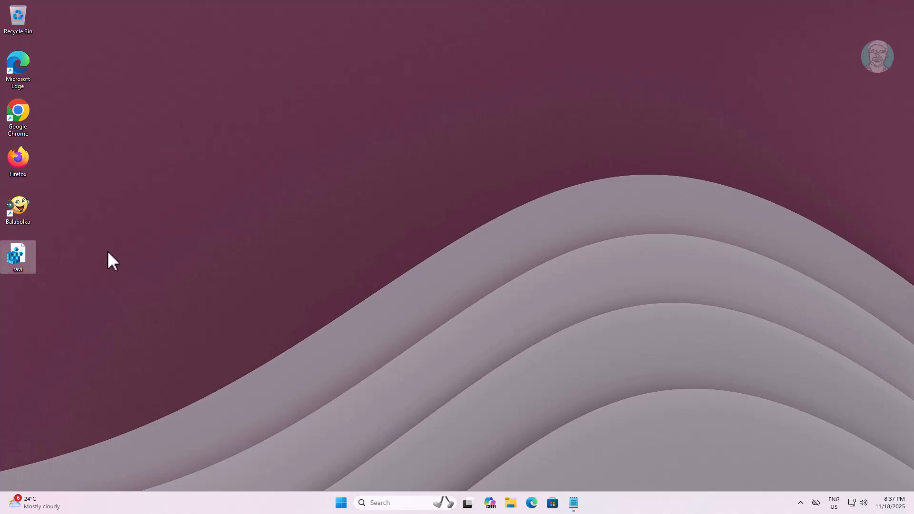
right_click(20, 254)
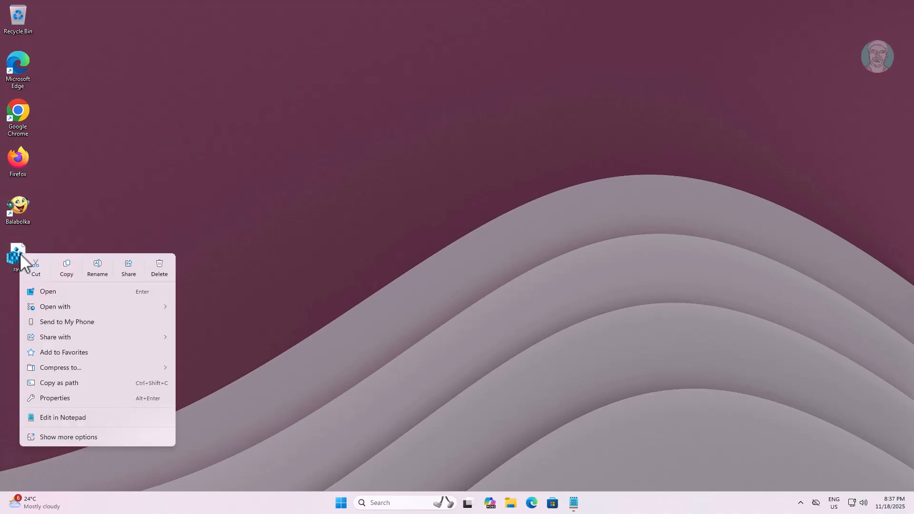
left_click(73, 417)
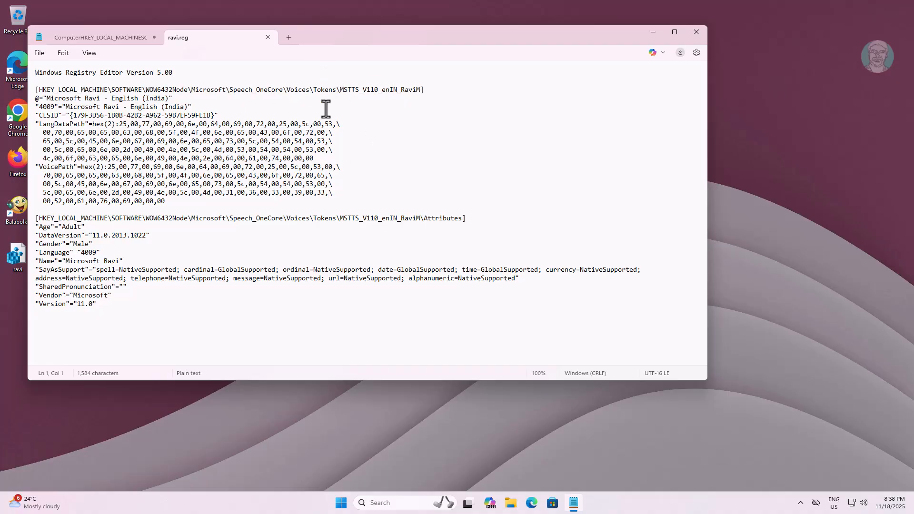
In the Notepad document holding the saved path, copy HKEY_LOCAL_MACHINE\SOFTWARE\WOW6432Node\Microsoft\SPEECH\Voices\Tokens without the leading "Computer\"
left_click(576, 504)
left_click(573, 505)
left_click(122, 43)
left_click(96, 72)
left_click_drag(70, 74, 348, 74)
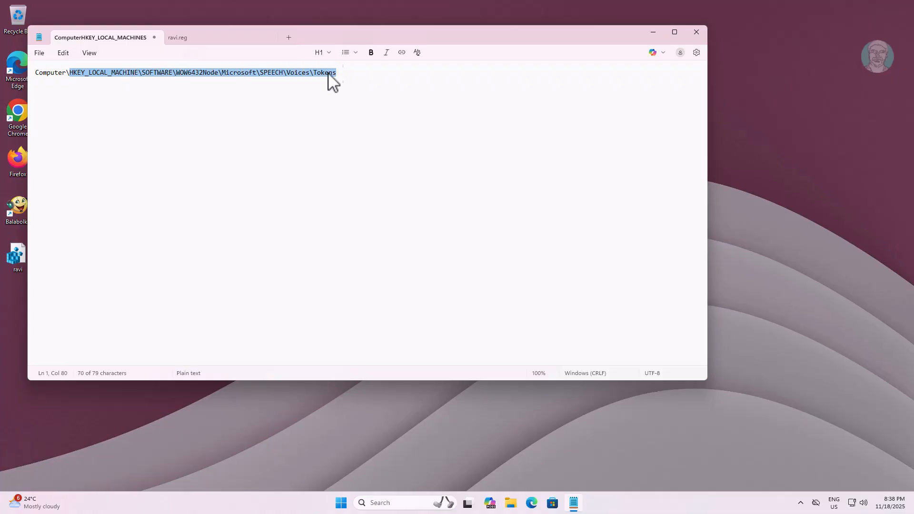
right_click(200, 73)
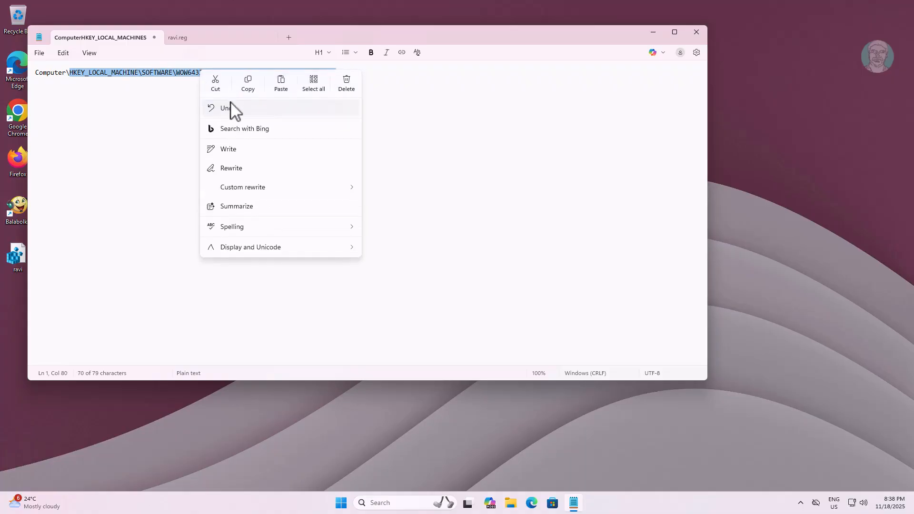
In ravi.reg, replace the first key header's path up to Speech_OneCore\Voices\Tokens with the copied SPEECH\Voices\Tokens path
left_click(193, 37)
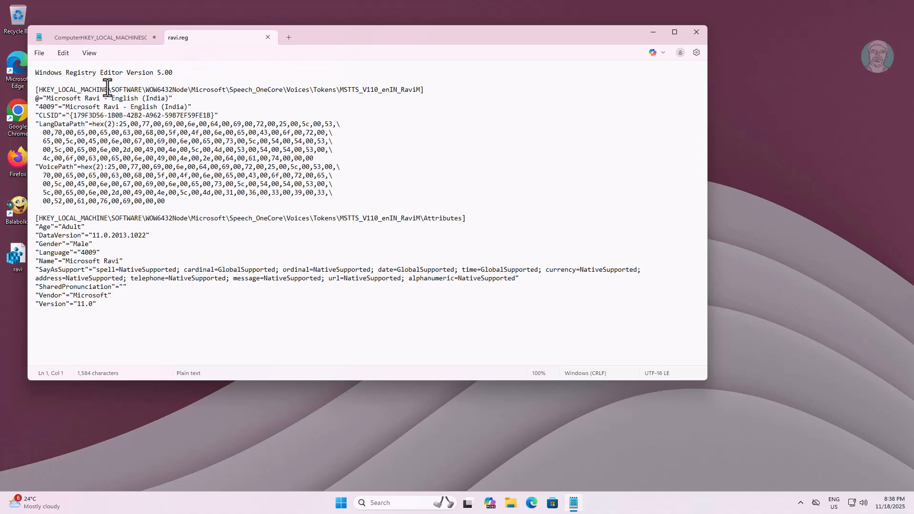
left_click_drag(38, 90, 336, 91)
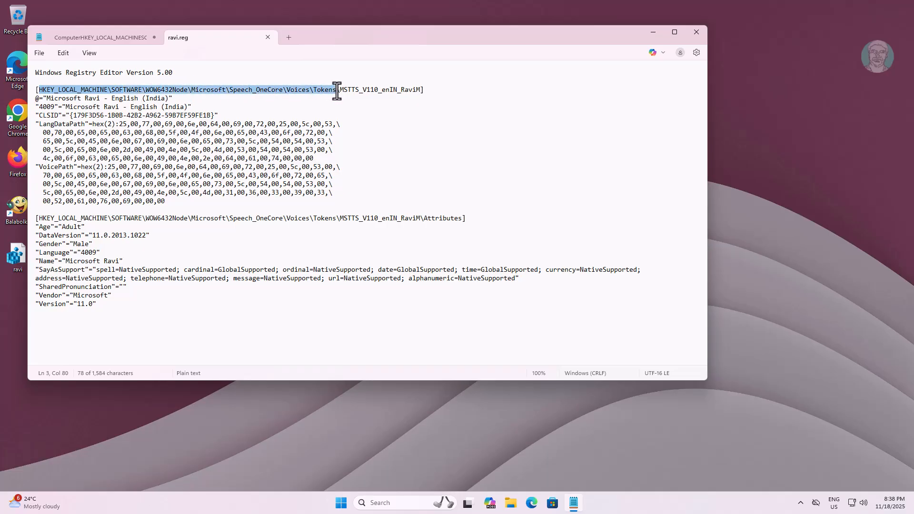
left_click(39, 53)
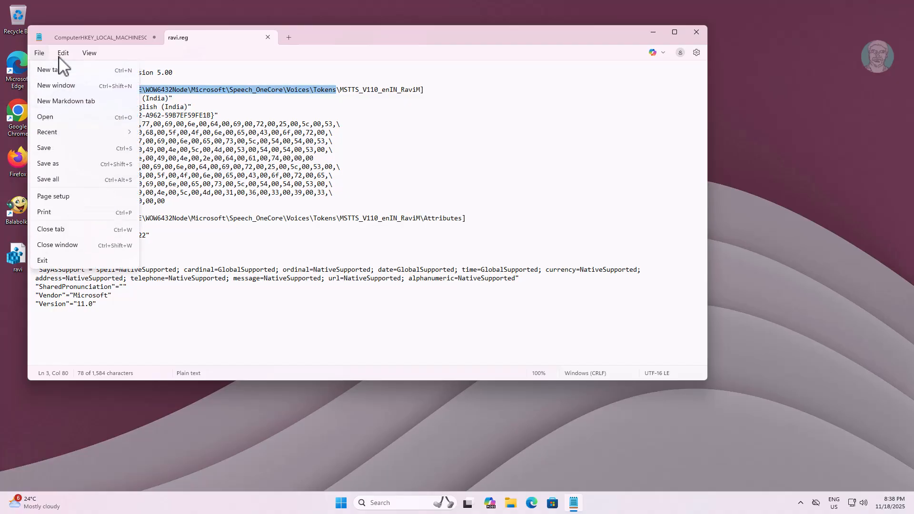
left_click(62, 54)
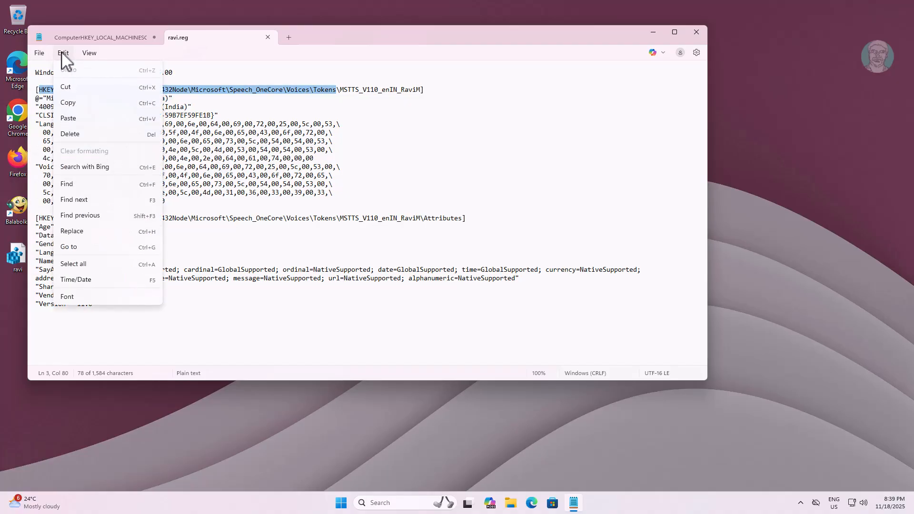
left_click(69, 119)
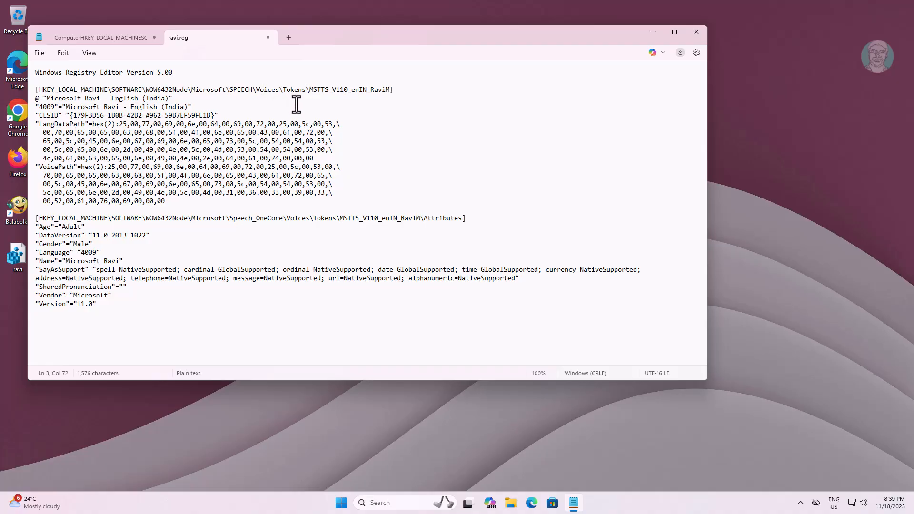
Replace the path up to Tokens in the Attributes key header with the copied SPEECH\Voices\Tokens path
left_click(40, 220)
left_click_drag(39, 220, 336, 221)
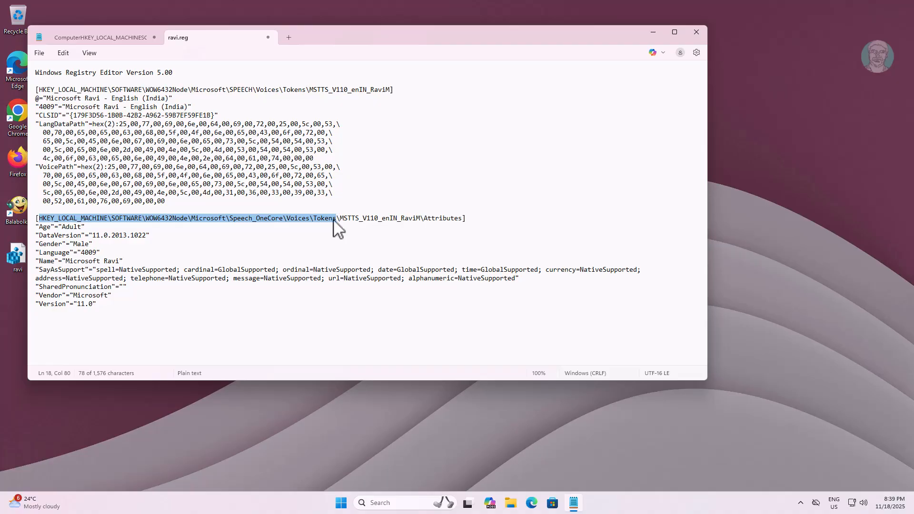
left_click(38, 53)
left_click(67, 56)
left_click(66, 54)
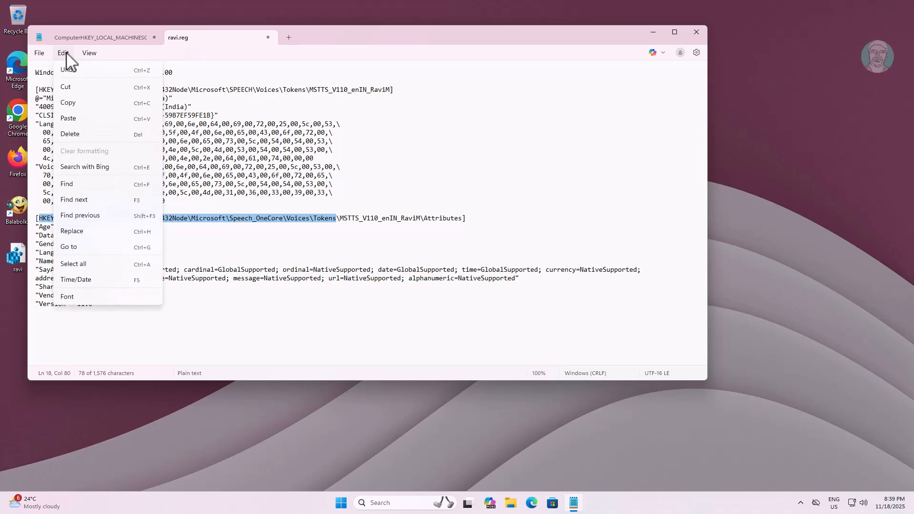
left_click(69, 118)
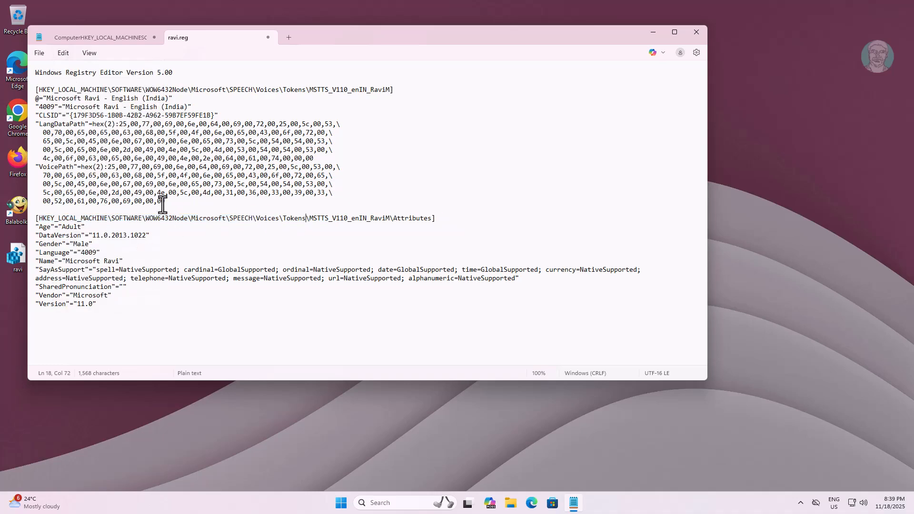
Save the edited ravi.reg file and close Notepad
left_click(40, 53)
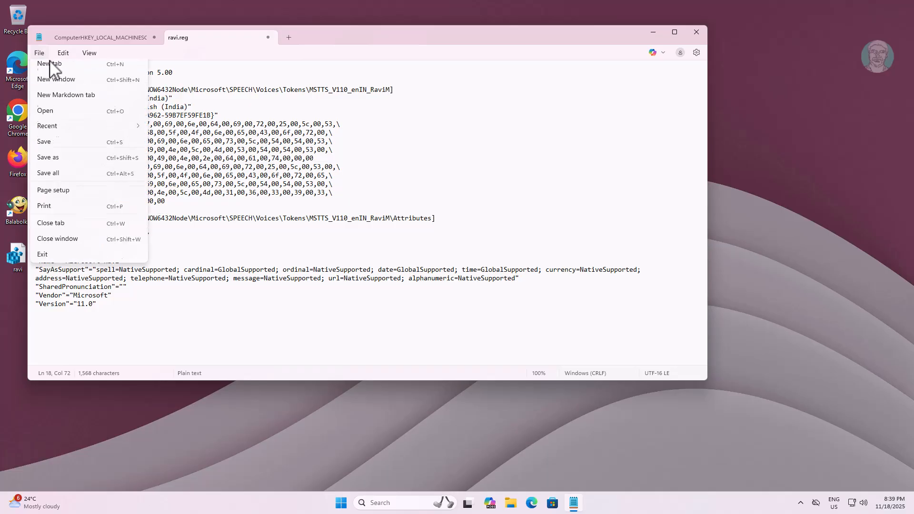
left_click(53, 148)
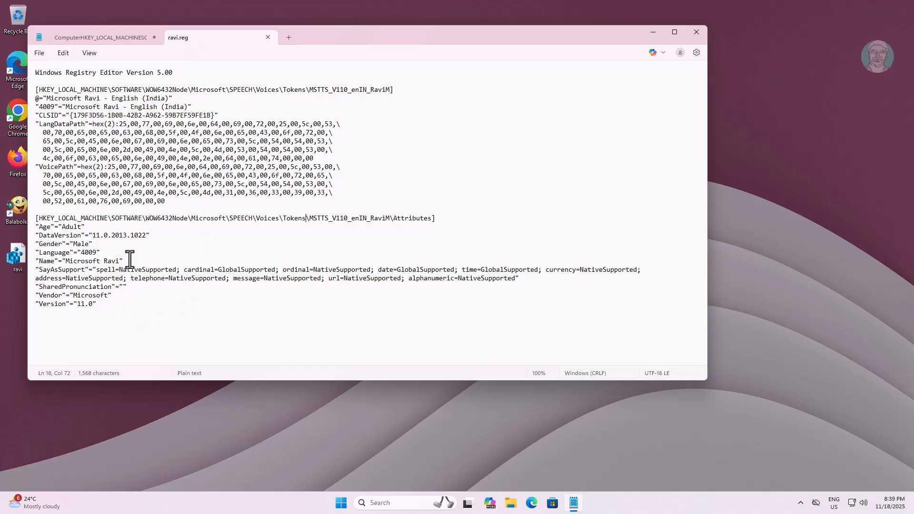
left_click(695, 33)
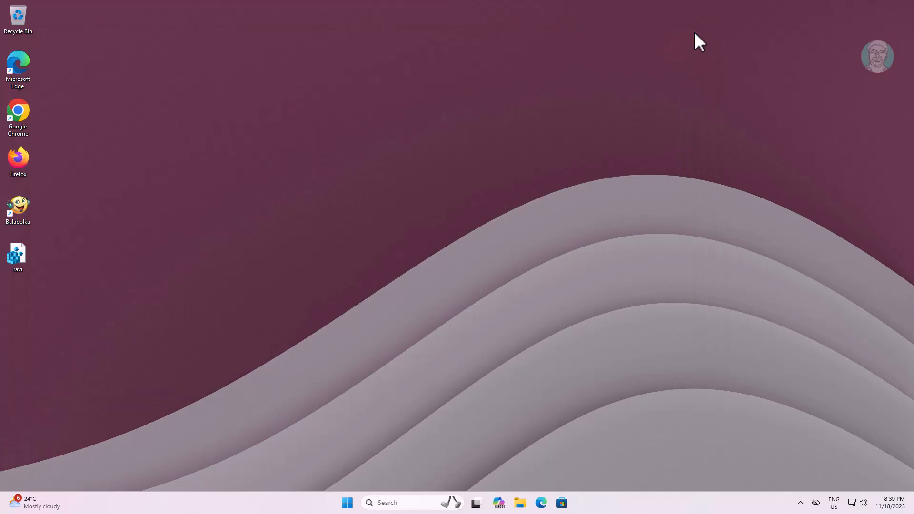
Merge the ravi file from the desktop into the registry, approving the elevation and confirmation prompts
right_click(19, 255)
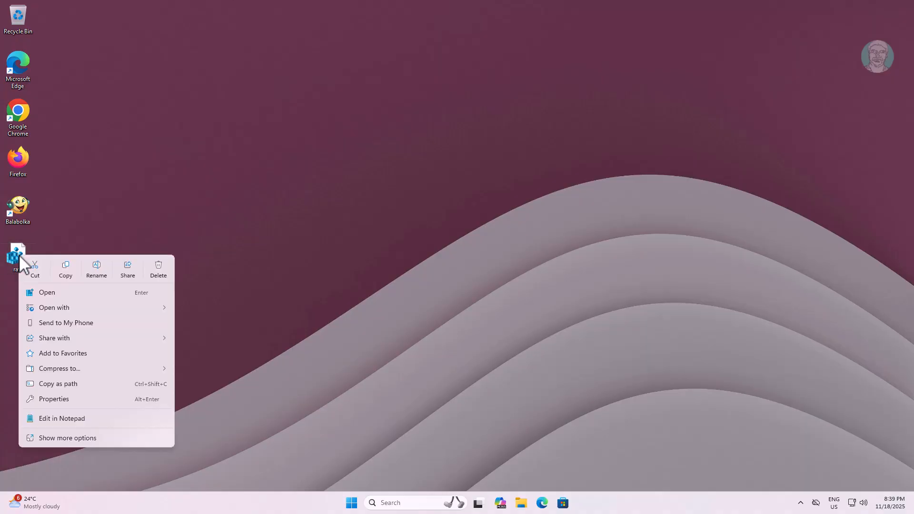
left_click(64, 441)
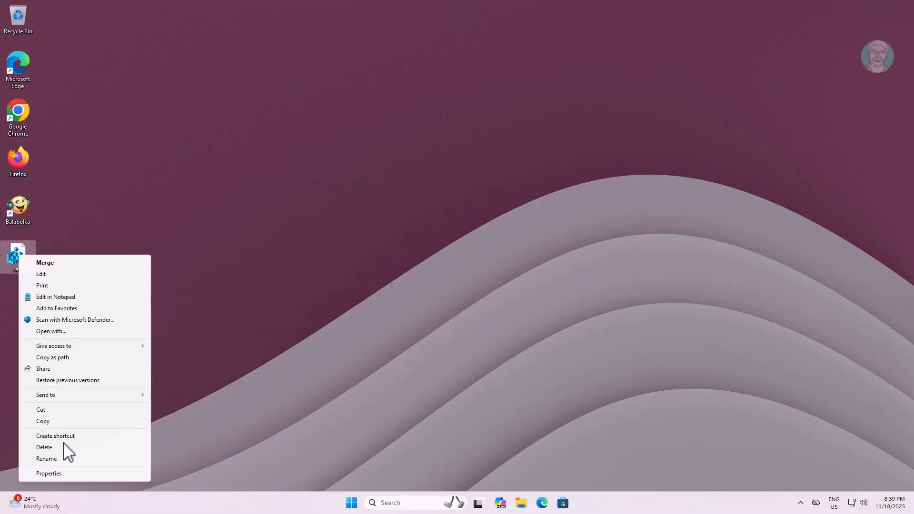
left_click(52, 263)
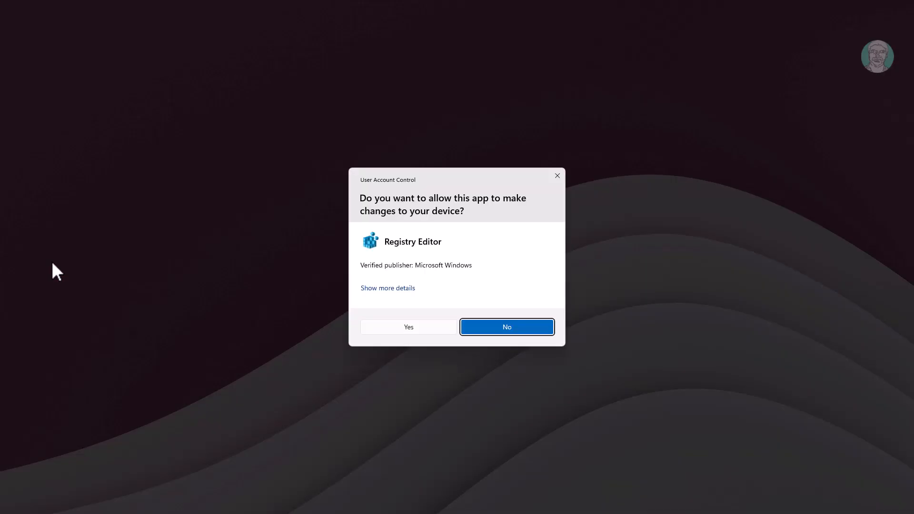
left_click(381, 332)
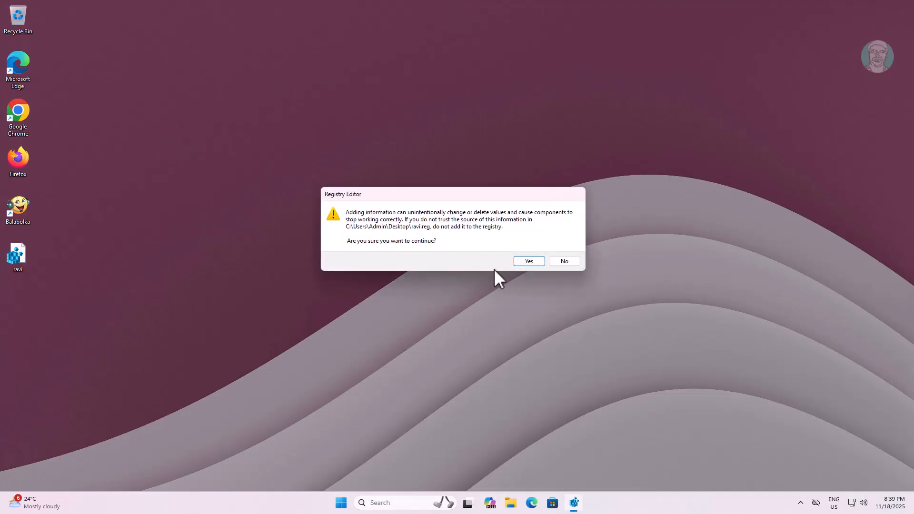
left_click(527, 261)
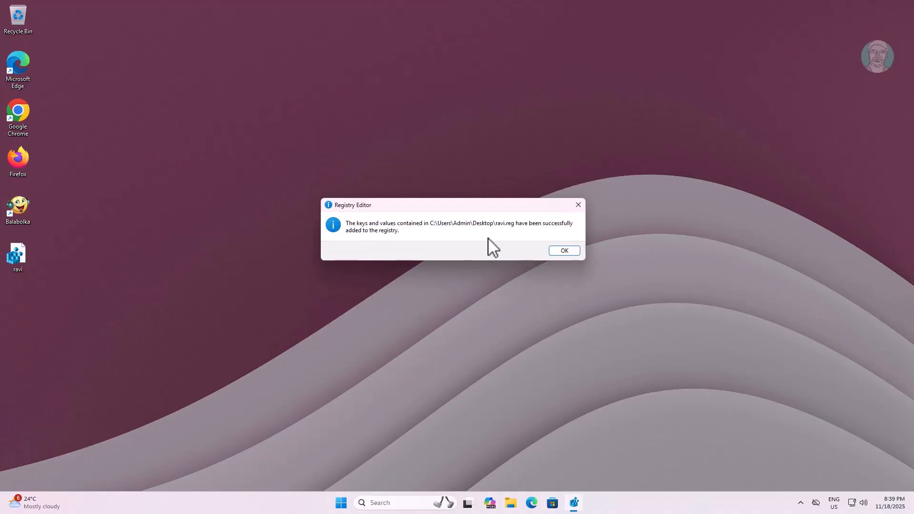
left_click(561, 252)
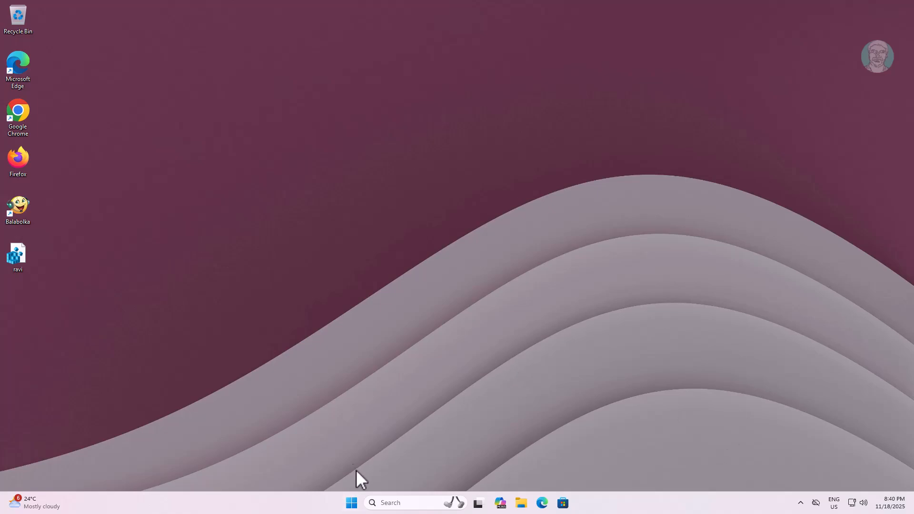
Shut down the computer
left_click(351, 503)
left_click(577, 471)
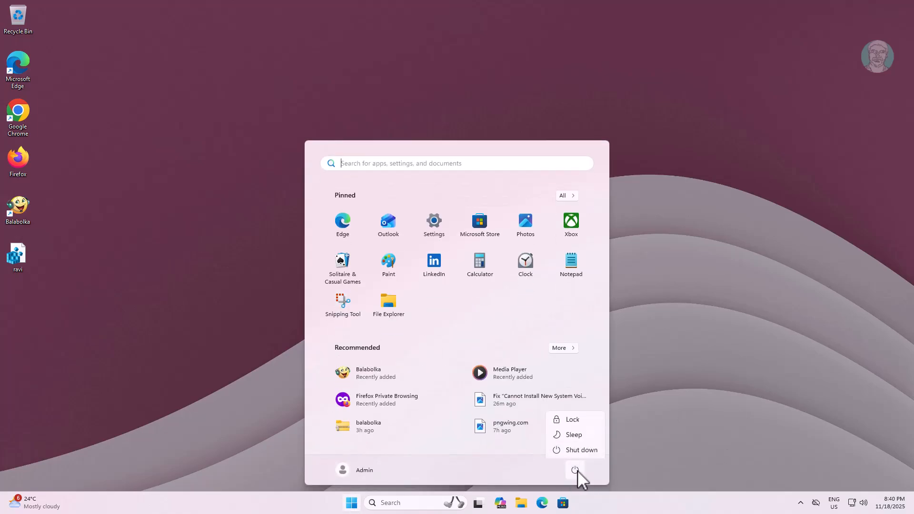
left_click(585, 448)
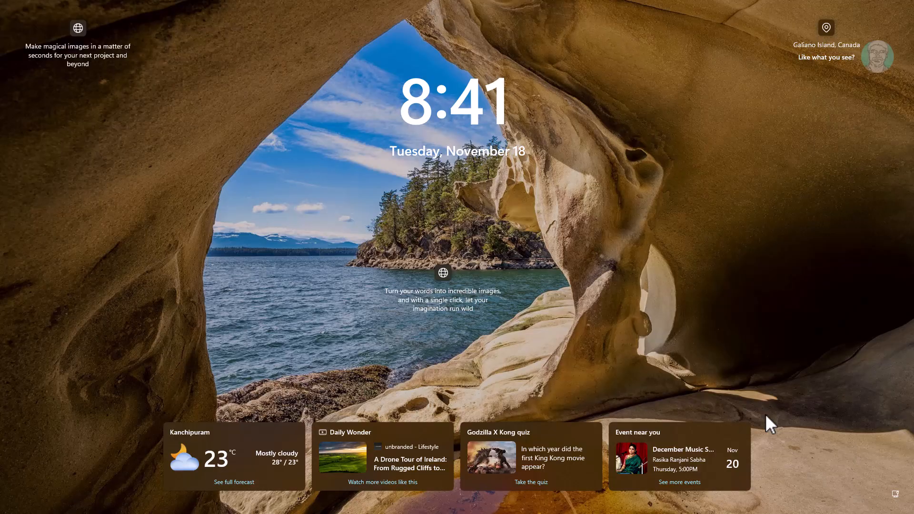
Dismiss the lock screen and sign in to the Admin account with the account password
left_click(765, 415)
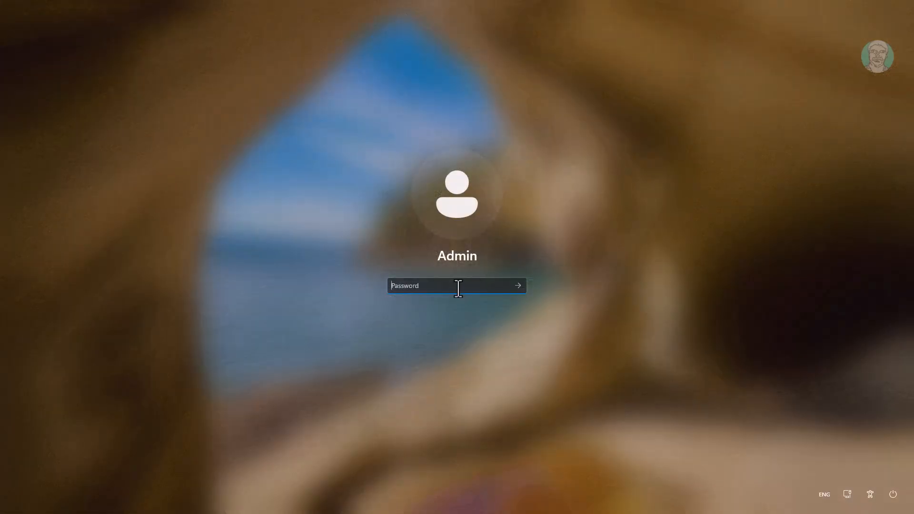
type("•••")
key("Return")
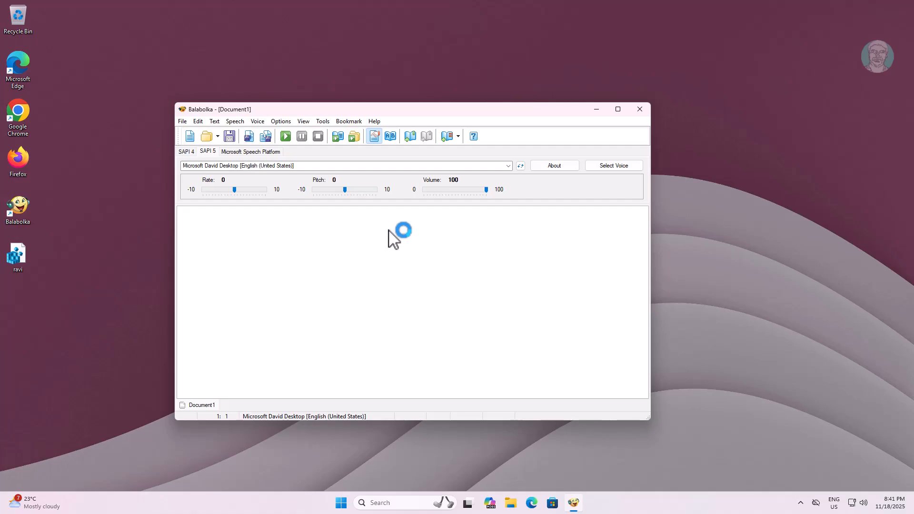
In Balabolka, select the SAPI 5 voice Microsoft Ravi [English (India)] and enter "Subscribe and Support Our Channel" in the document
left_click(509, 166)
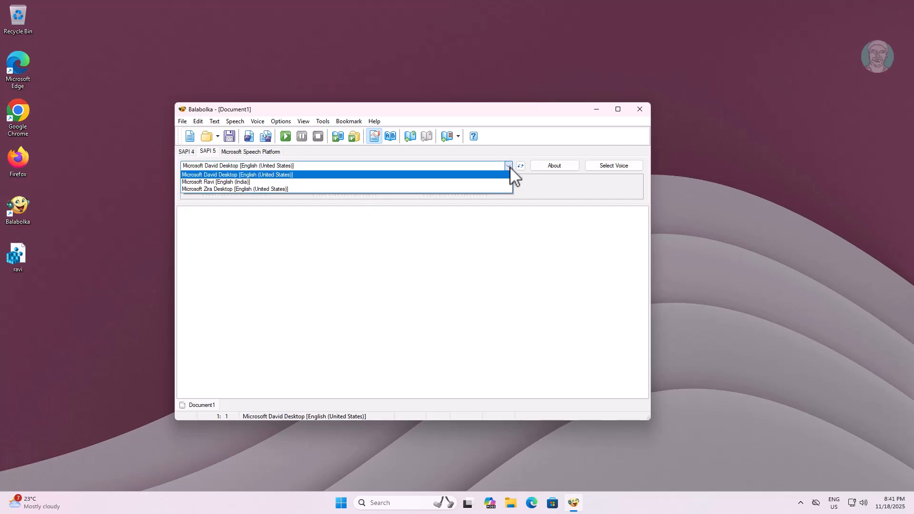
left_click(243, 184)
left_click(233, 243)
type("Sub")
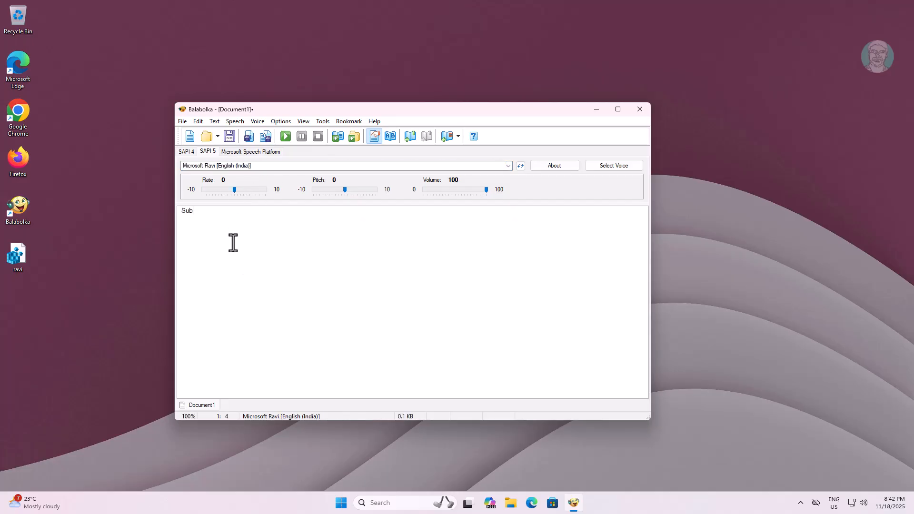
type("scribe and Support Our Channel")
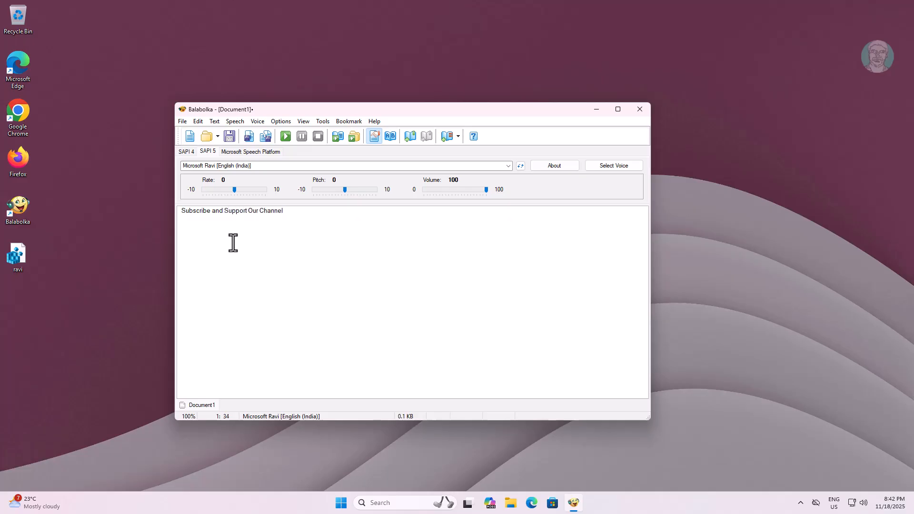
Read the entered text aloud with the chosen voice, and close Balabolka without saving Document1
left_click(285, 137)
left_click(641, 109)
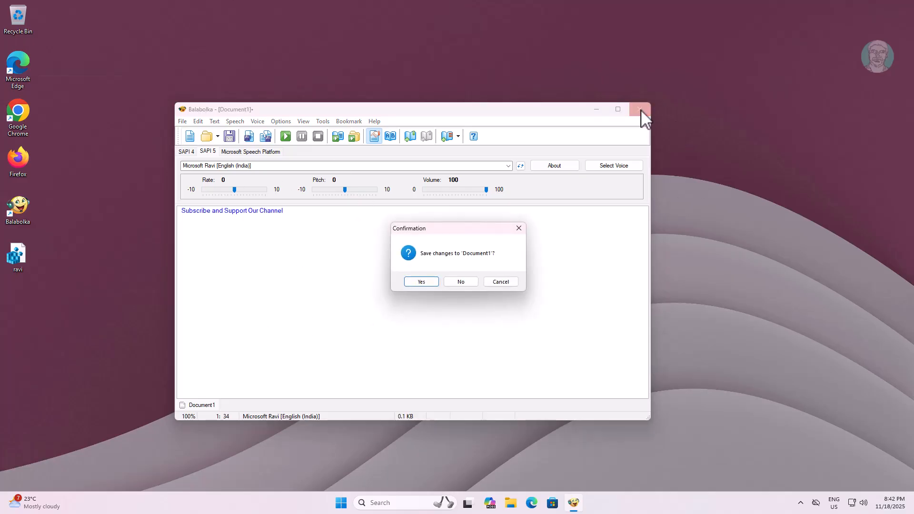
left_click(462, 279)
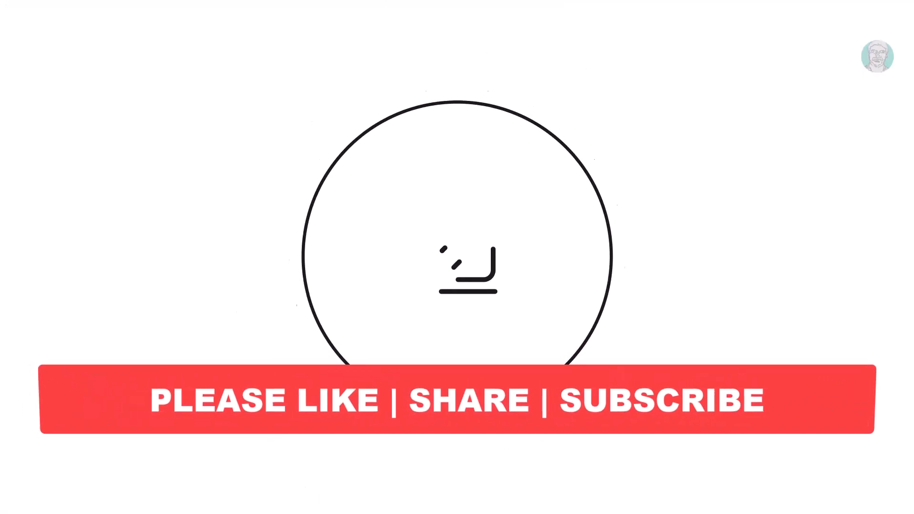